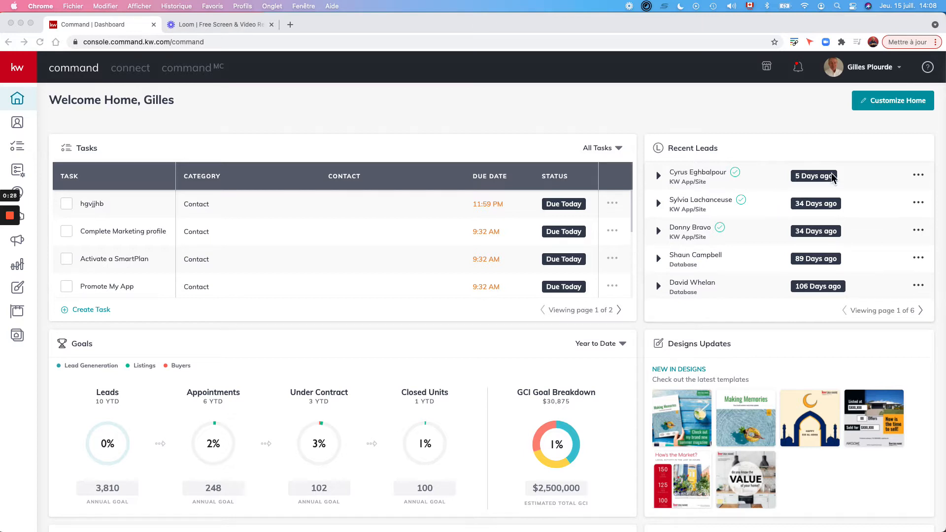
Open the account dropdown from your profile name at the top right of the KW Command dashboard.
{"action": "left_click", "coordinate": [867, 70]}
{"action": "left_click", "coordinate": [867, 69]}
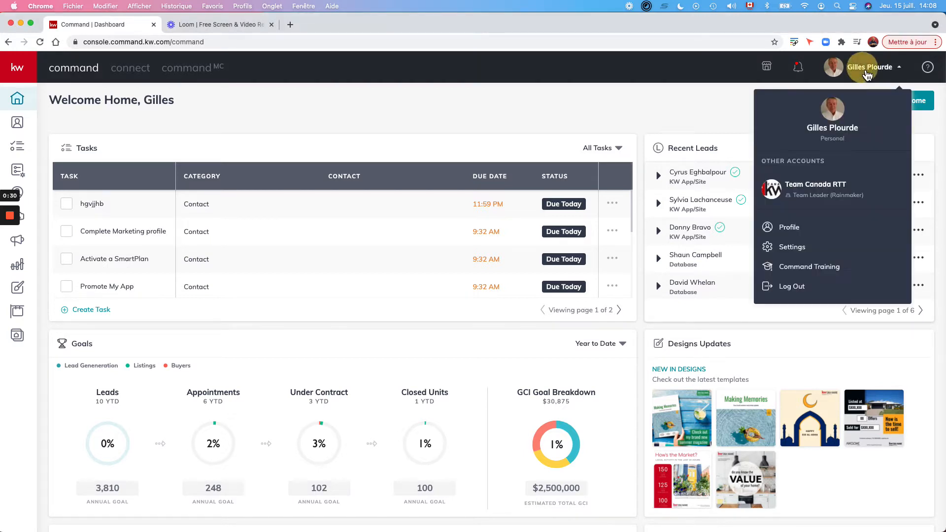
Go to Settings and scroll the Applications list down to the unconnected DocuSign entry.
{"action": "left_click", "coordinate": [797, 246]}
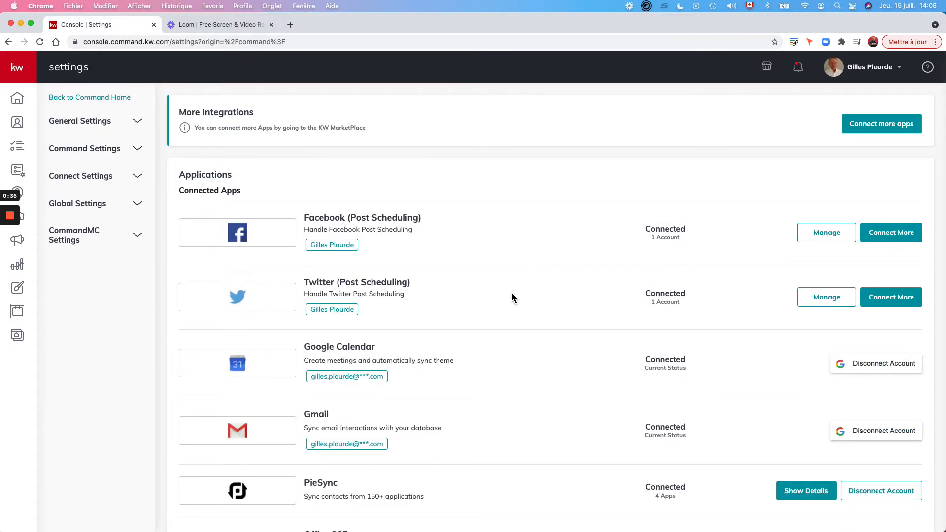
{"action": "scroll", "coordinate": [511, 292], "scroll_direction": "down", "scroll_amount": 3}
{"action": "scroll", "coordinate": [512, 294], "scroll_direction": "down", "scroll_amount": 8}
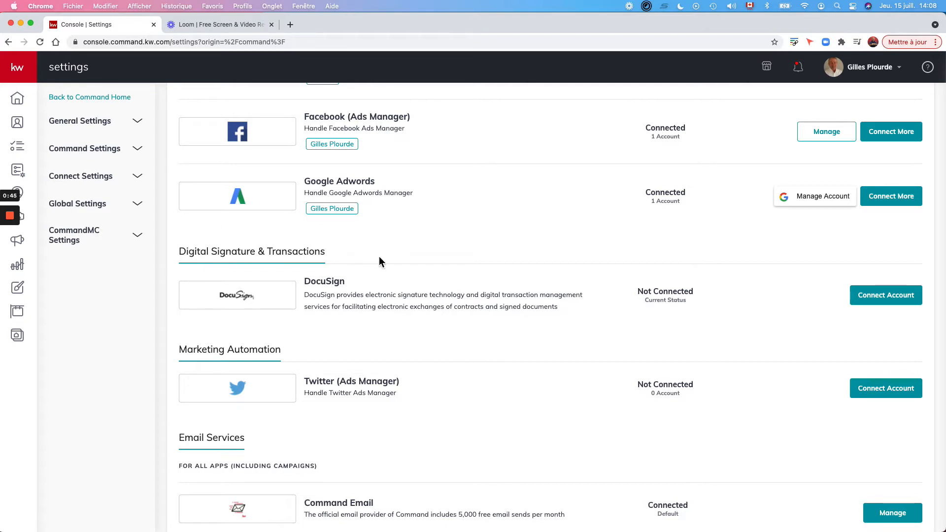
Connect DocuSign by logging in with the existing DocuSign account and its password.
{"action": "left_click", "coordinate": [909, 299]}
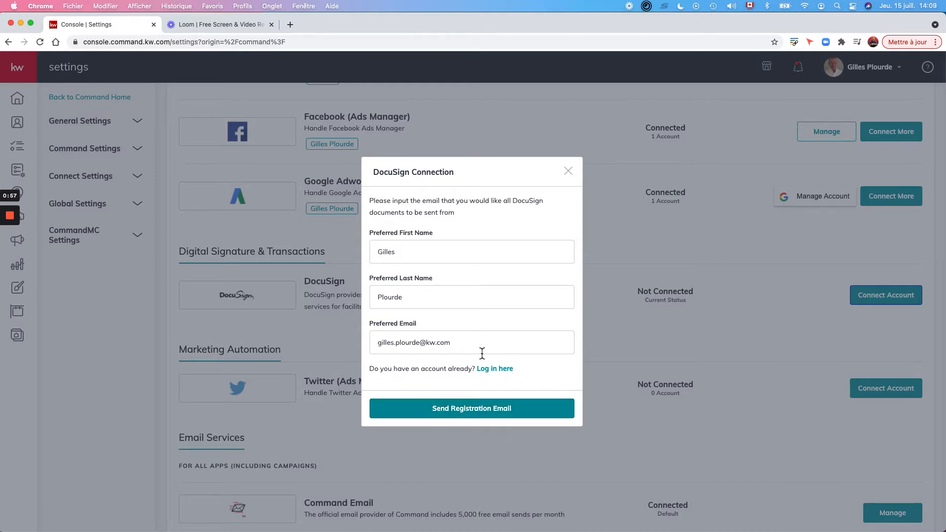
{"action": "left_click", "coordinate": [502, 373]}
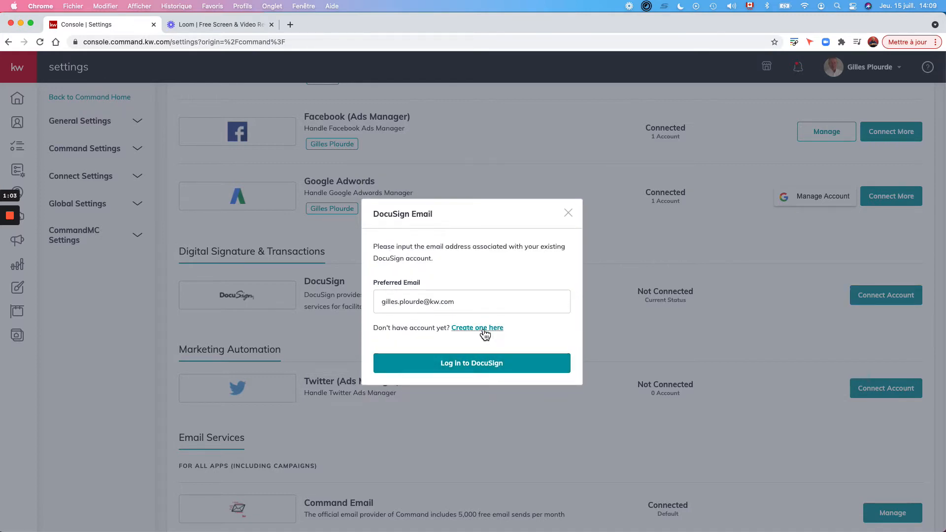
{"action": "left_click", "coordinate": [478, 363]}
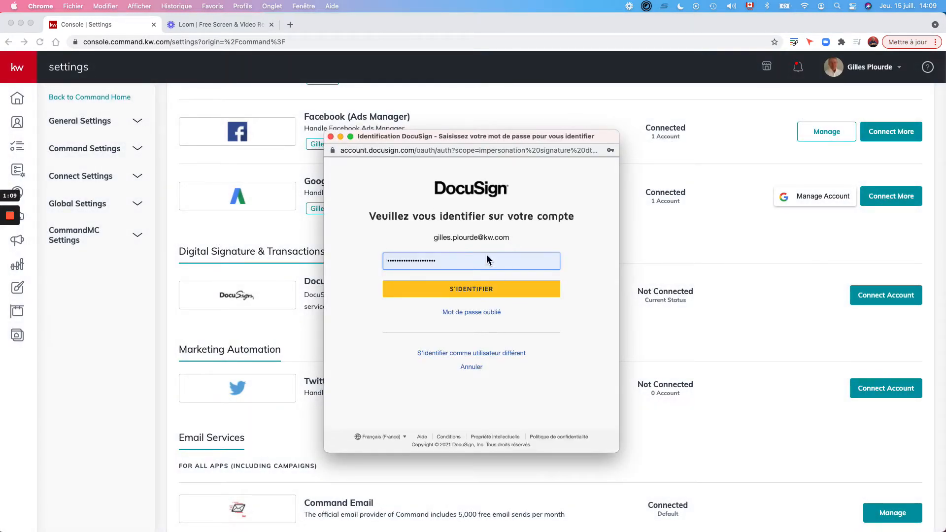
{"action": "left_click", "coordinate": [475, 292]}
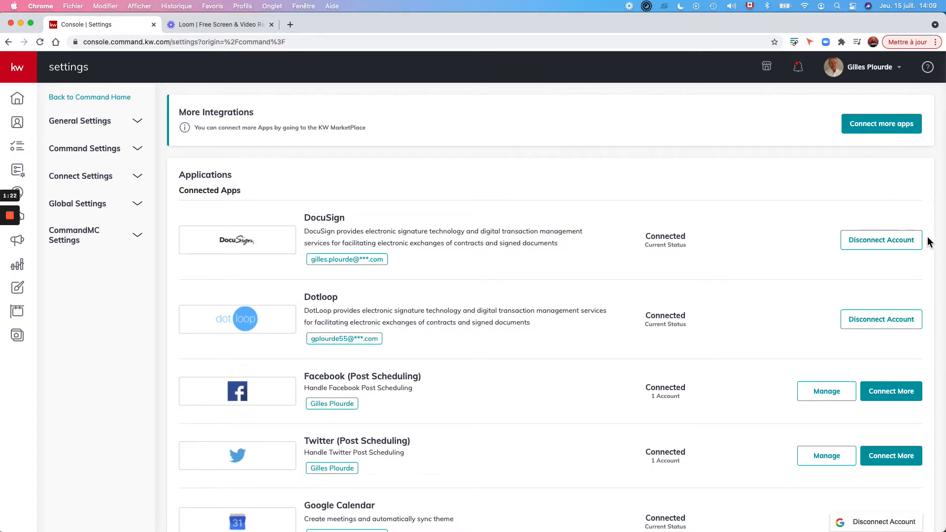
Open Opportunities and show the Active stage of the Team Canada RTT Listings pipeline.
{"action": "left_click", "coordinate": [17, 77]}
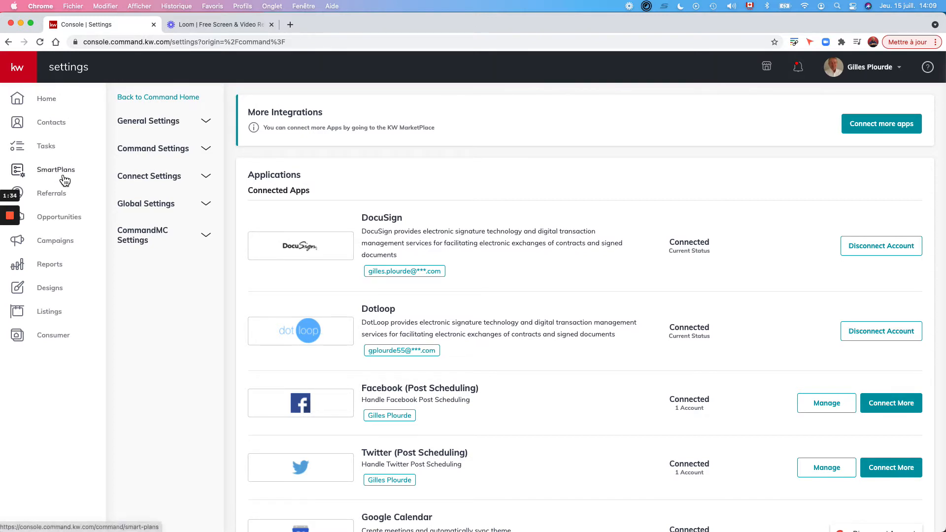
{"action": "left_click", "coordinate": [64, 219]}
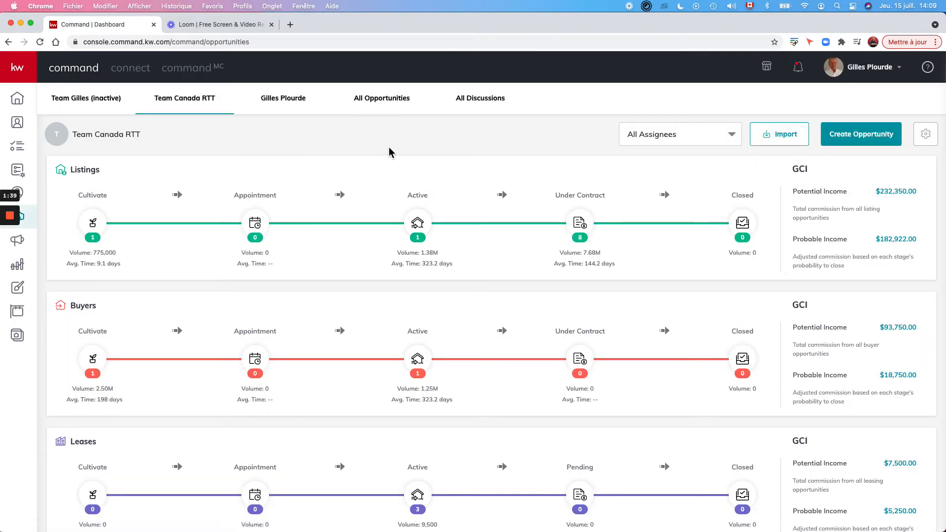
{"action": "left_click", "coordinate": [418, 224]}
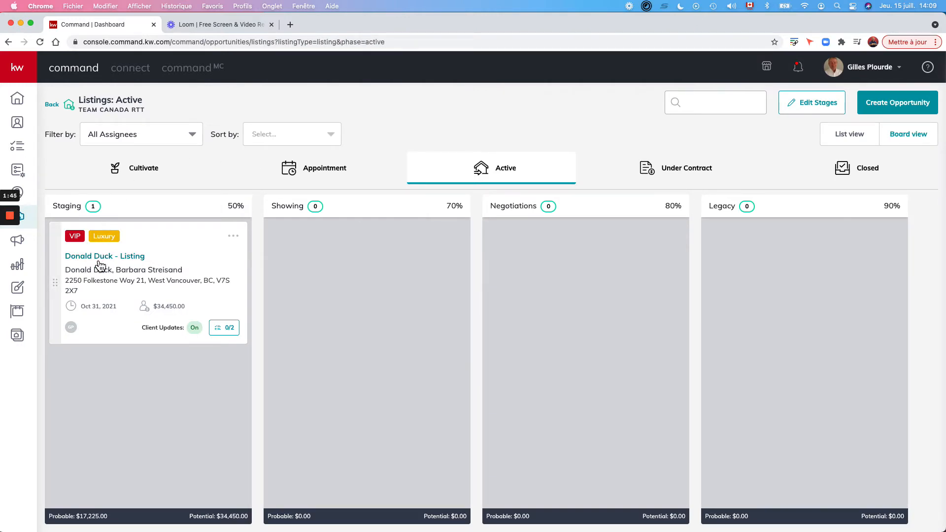
Open the VIP Luxury listing card from Staging and view its Documents tab.
{"action": "left_click", "coordinate": [100, 266]}
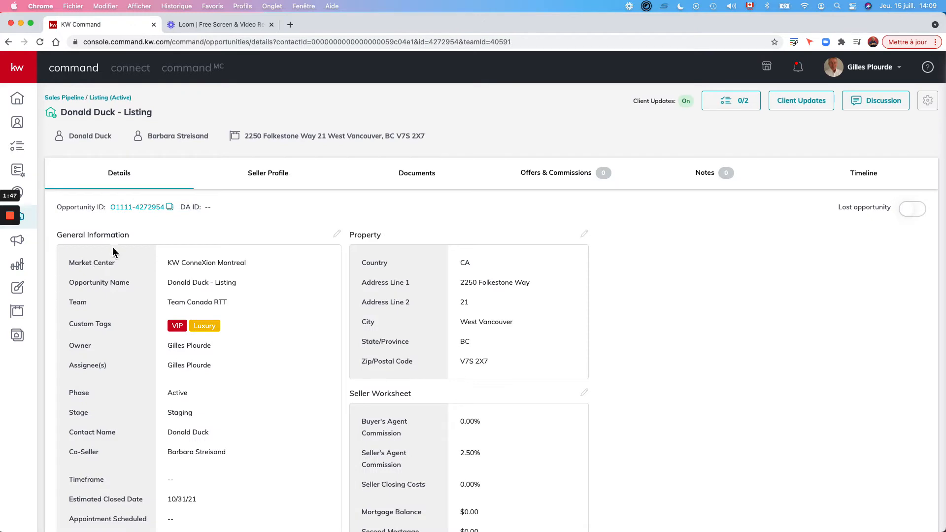
{"action": "scroll", "coordinate": [285, 277], "scroll_direction": "down", "scroll_amount": 3}
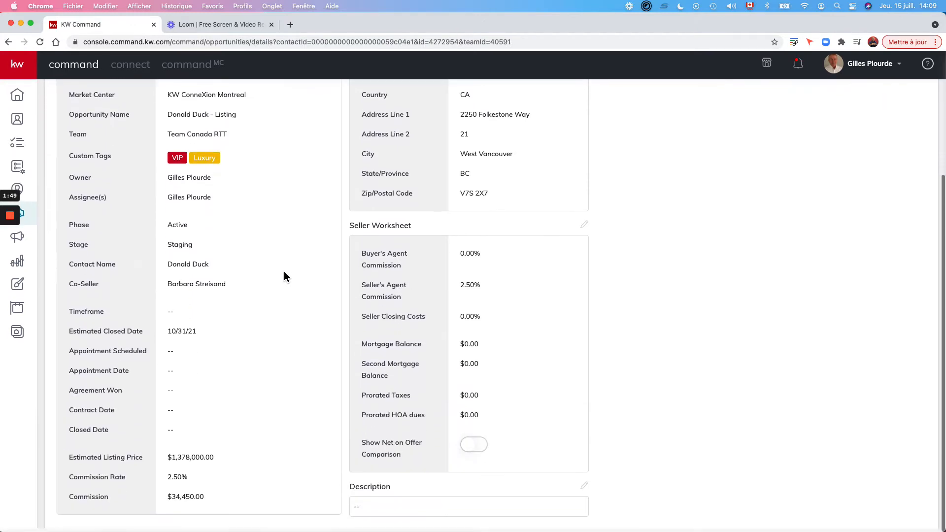
{"action": "scroll", "coordinate": [285, 277], "scroll_direction": "up", "scroll_amount": 3}
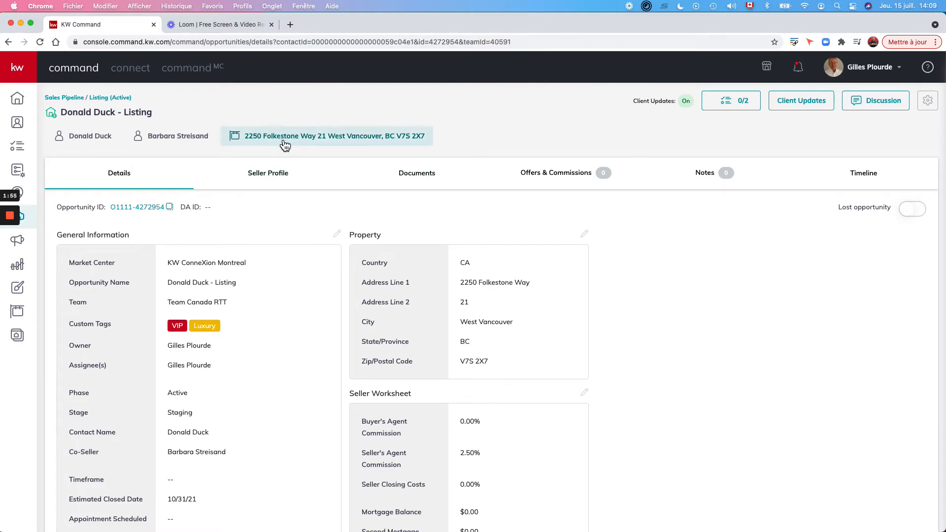
{"action": "left_click", "coordinate": [426, 176]}
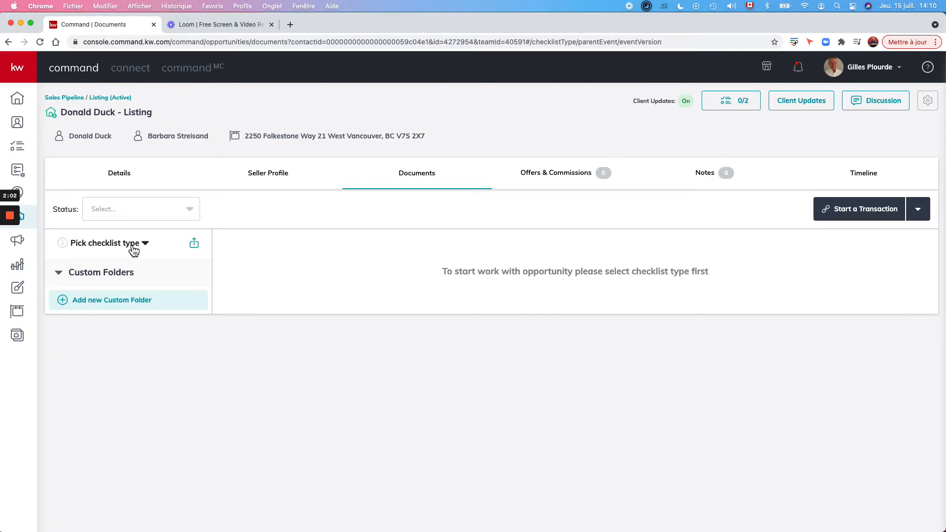
Choose Résidentiel as the checklist type and review its 15 listed documents.
{"action": "left_click", "coordinate": [133, 249]}
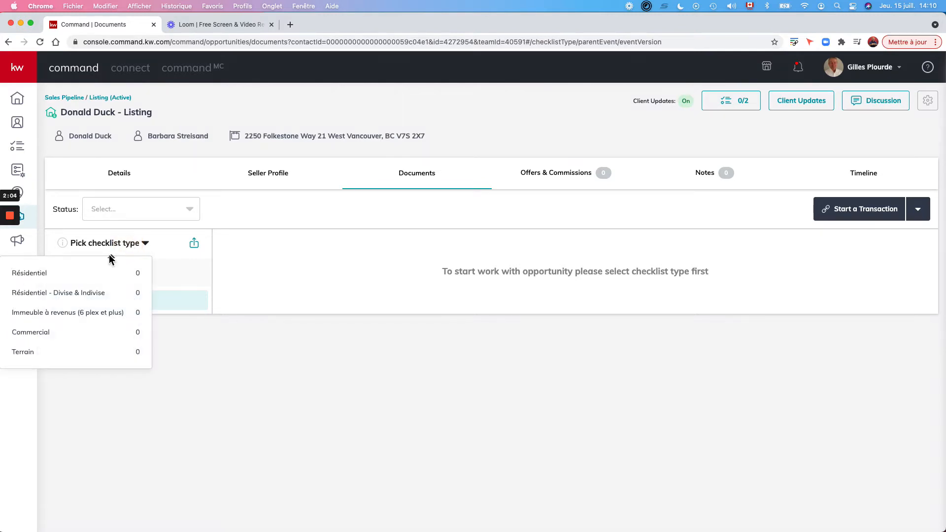
{"action": "left_click", "coordinate": [37, 279]}
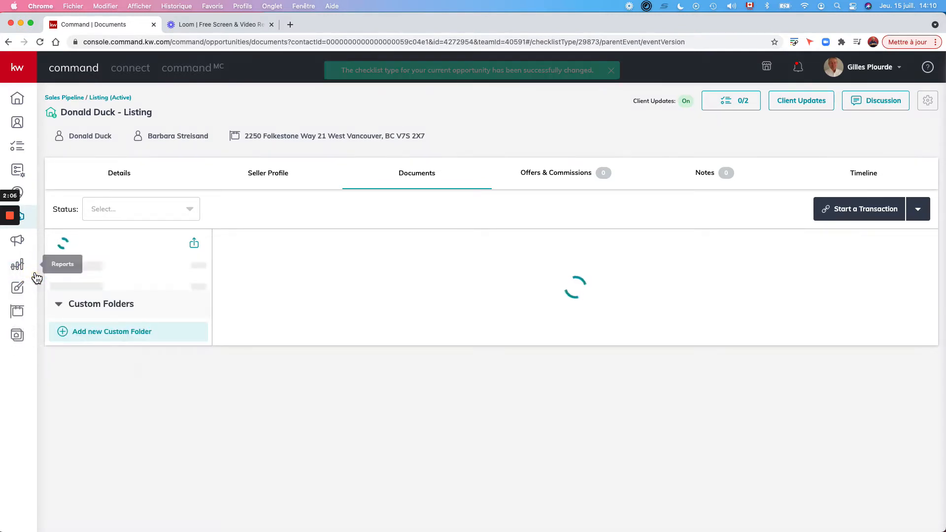
{"action": "scroll", "coordinate": [490, 378], "scroll_direction": "down", "scroll_amount": 4}
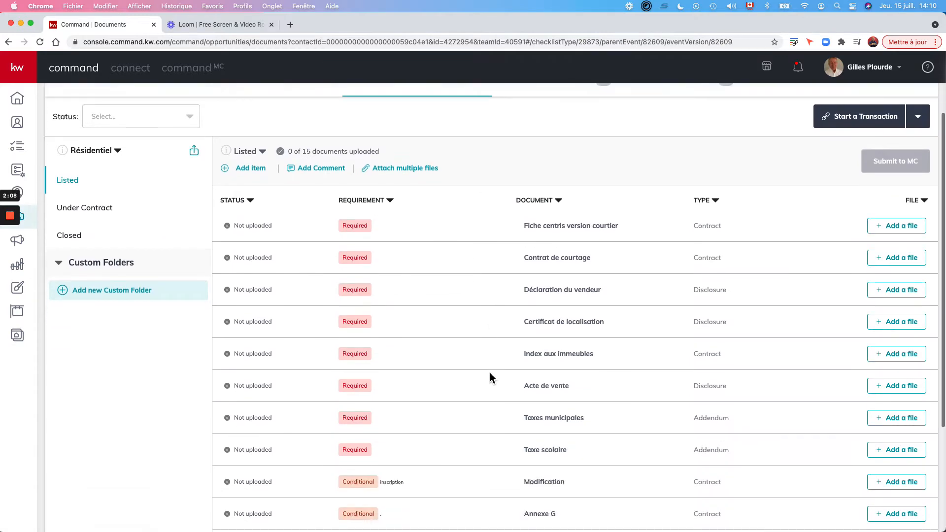
{"action": "scroll", "coordinate": [490, 378], "scroll_direction": "up", "scroll_amount": 3}
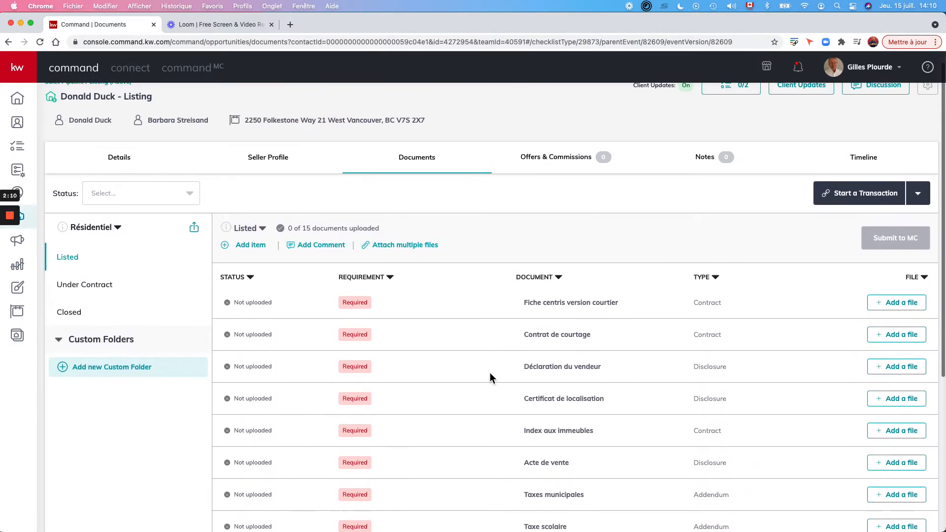
{"action": "scroll", "coordinate": [490, 378], "scroll_direction": "up", "scroll_amount": 1}
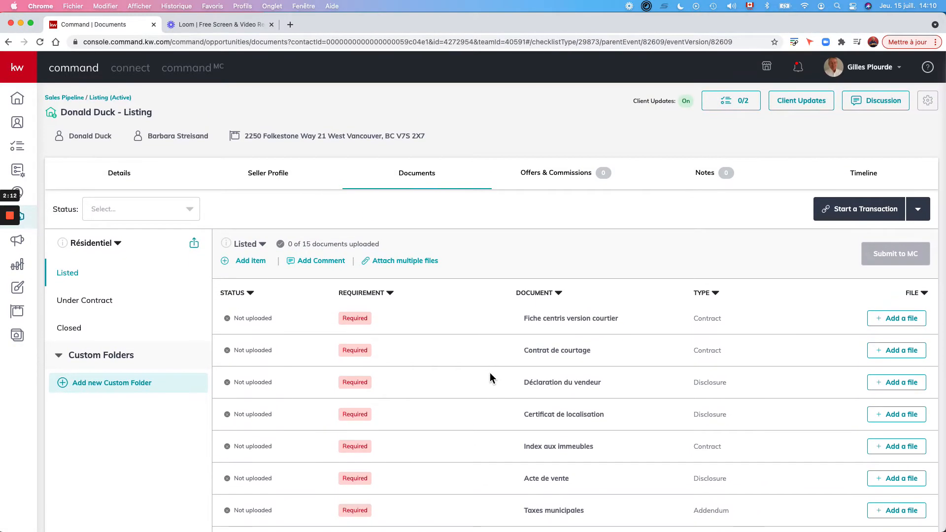
{"action": "scroll", "coordinate": [490, 378], "scroll_direction": "down", "scroll_amount": 1}
{"action": "scroll", "coordinate": [490, 377], "scroll_direction": "up", "scroll_amount": 1}
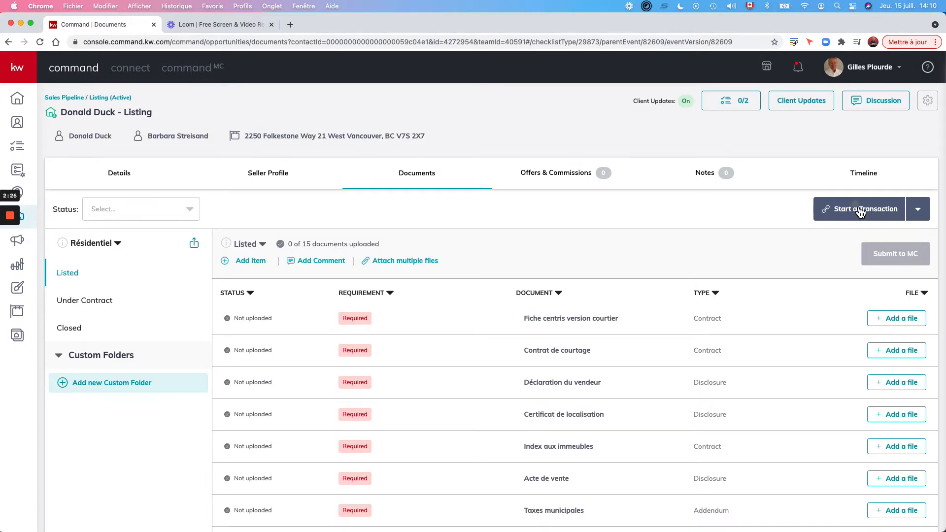
Start a DocuSign transaction for the listing from the Start a Transaction menu.
{"action": "left_click", "coordinate": [860, 211]}
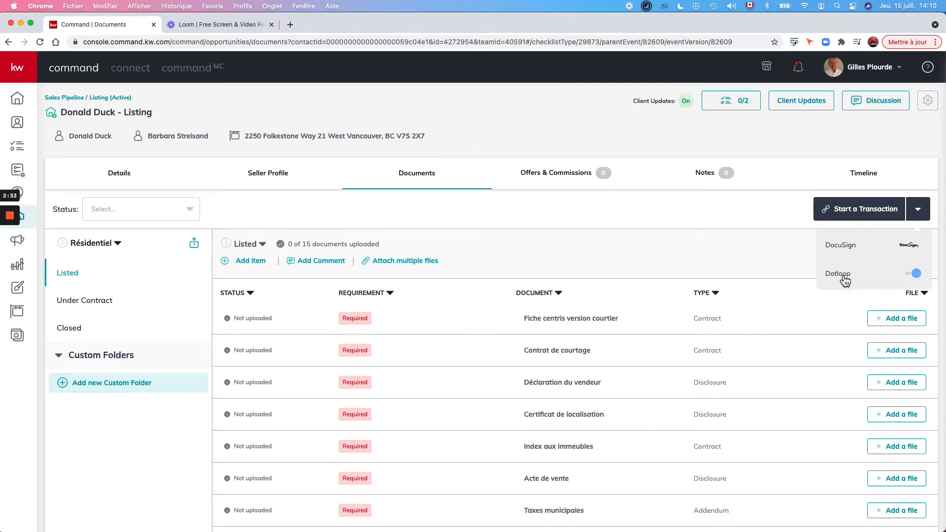
{"action": "left_click", "coordinate": [847, 250]}
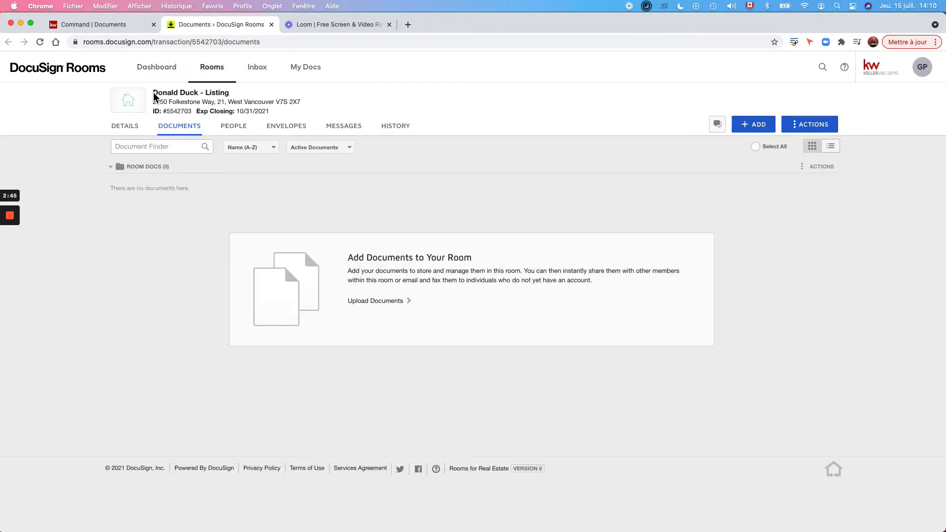
Open the Donald Duck - Listing room's Details and scroll through the imported listing data.
{"action": "left_click", "coordinate": [117, 27]}
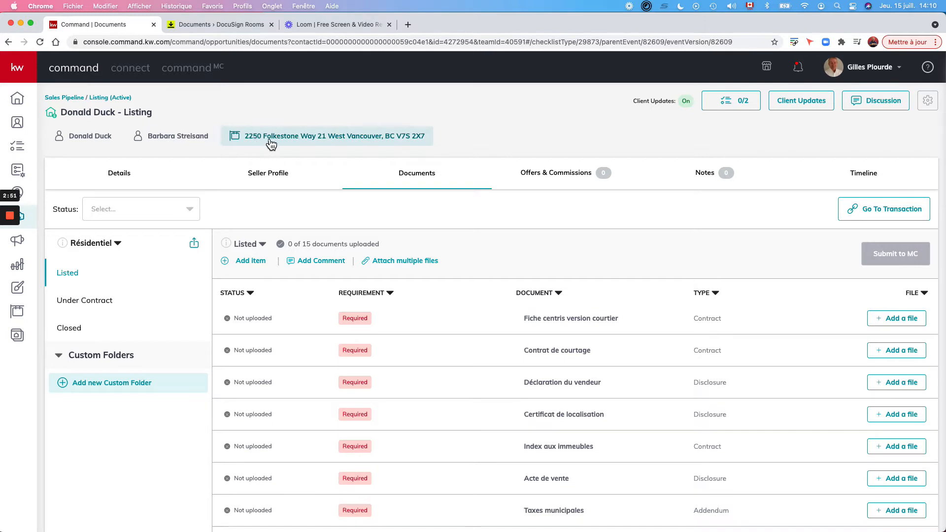
{"action": "left_click", "coordinate": [197, 25]}
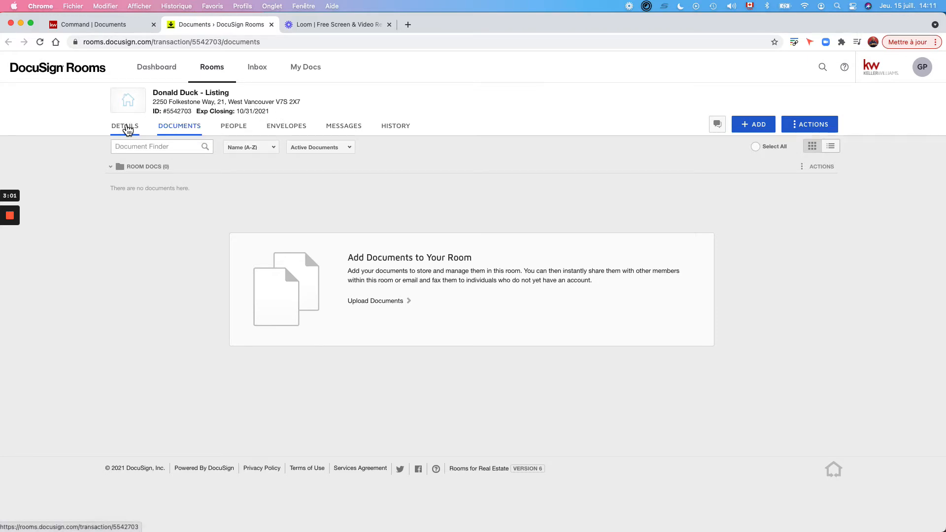
{"action": "left_click", "coordinate": [126, 127]}
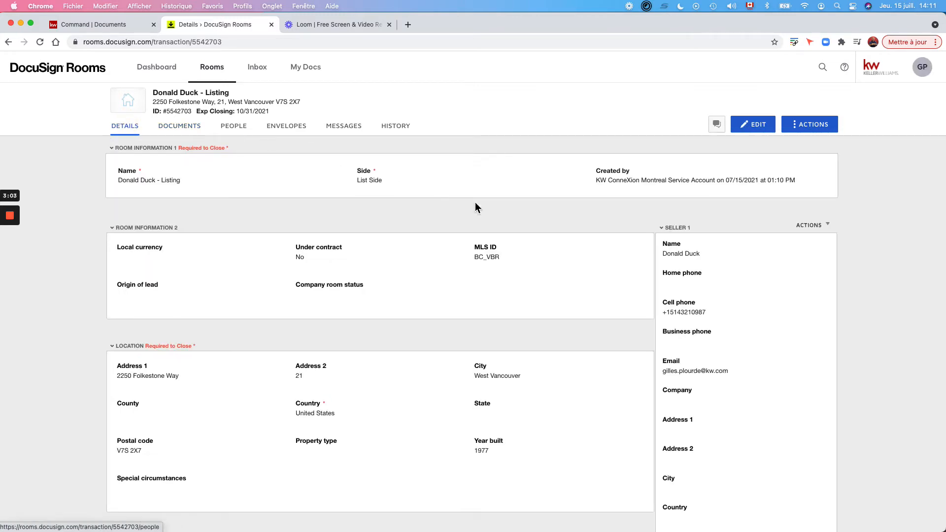
{"action": "scroll", "coordinate": [732, 438], "scroll_direction": "down", "scroll_amount": 5}
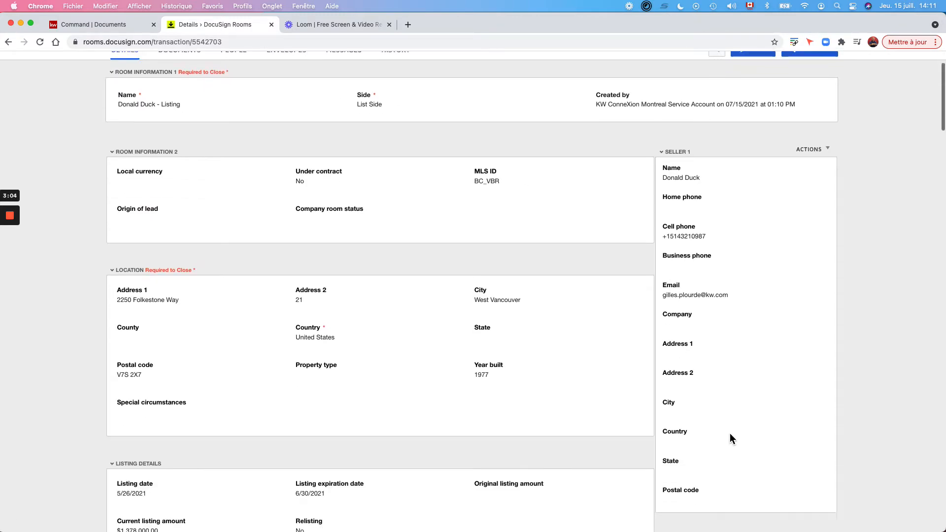
{"action": "scroll", "coordinate": [732, 438], "scroll_direction": "down", "scroll_amount": 4}
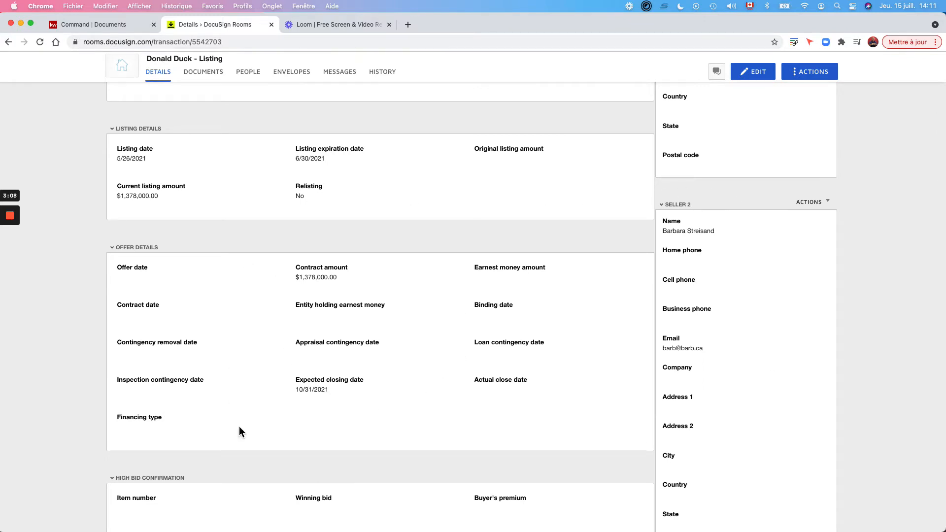
{"action": "scroll", "coordinate": [485, 392], "scroll_direction": "down", "scroll_amount": 8}
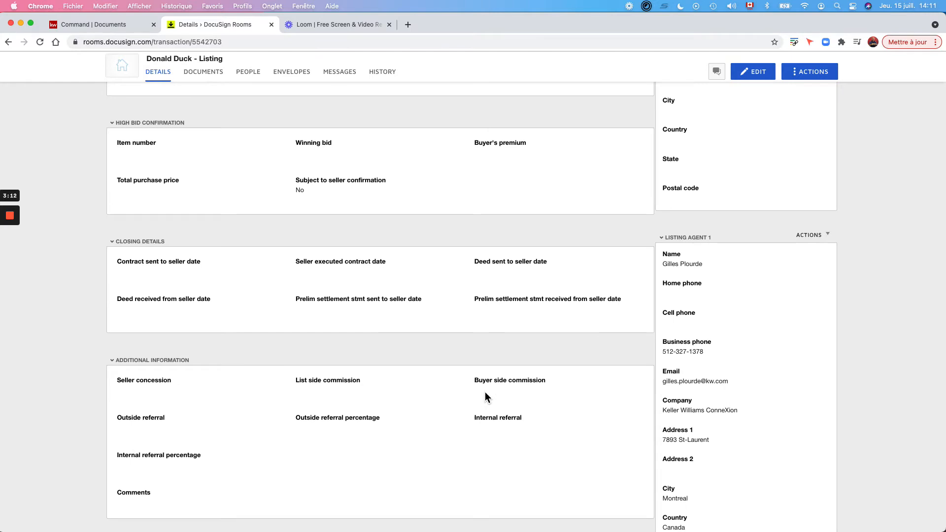
{"action": "scroll", "coordinate": [485, 393], "scroll_direction": "up", "scroll_amount": 1}
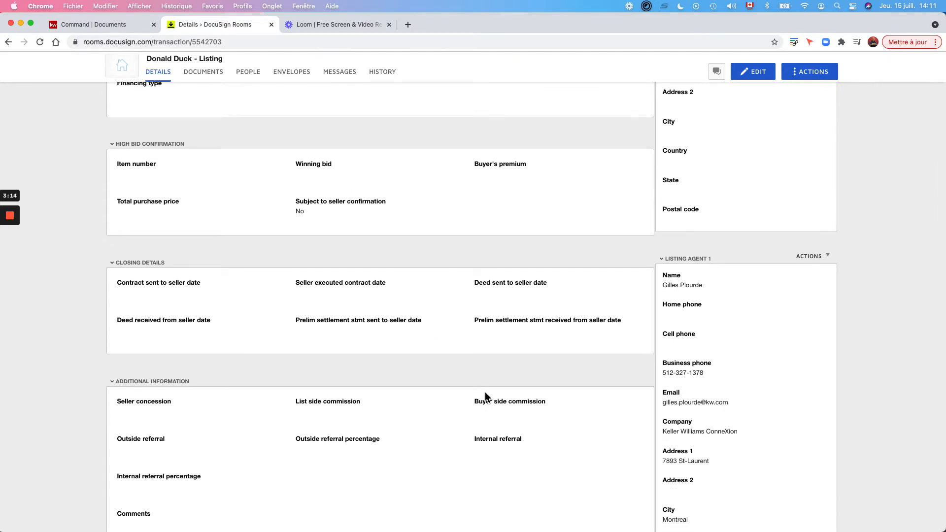
{"action": "scroll", "coordinate": [485, 394], "scroll_direction": "up", "scroll_amount": 10}
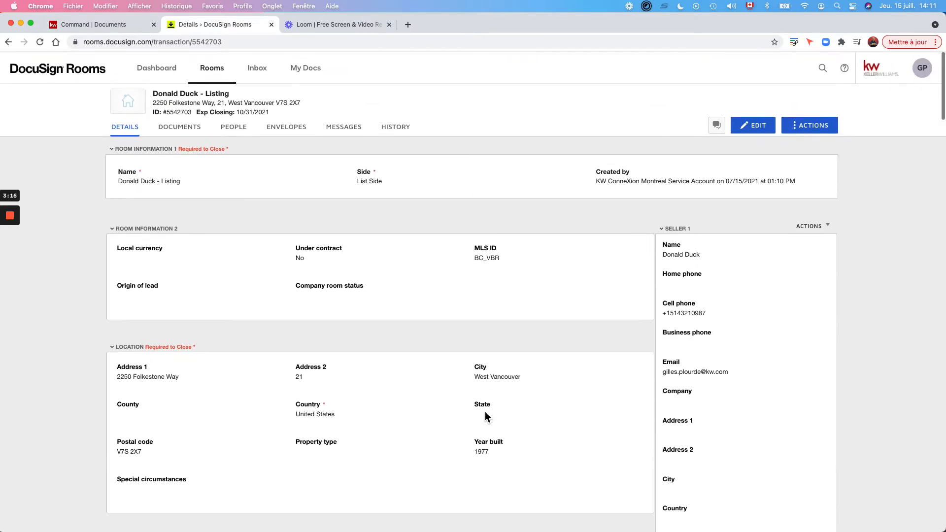
Enter Seller 1's home phone number in edit mode and save the room details.
{"action": "left_click", "coordinate": [763, 125]}
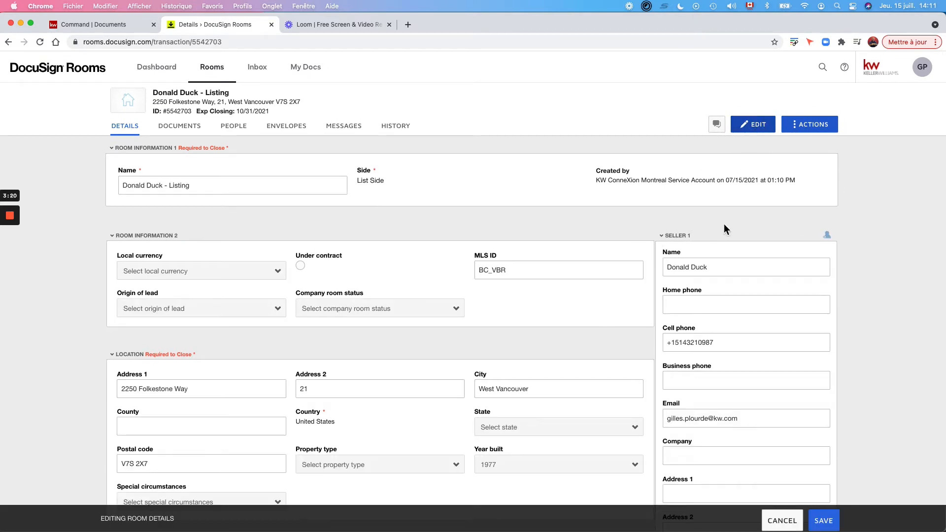
{"action": "scroll", "coordinate": [713, 318], "scroll_direction": "down", "scroll_amount": 5}
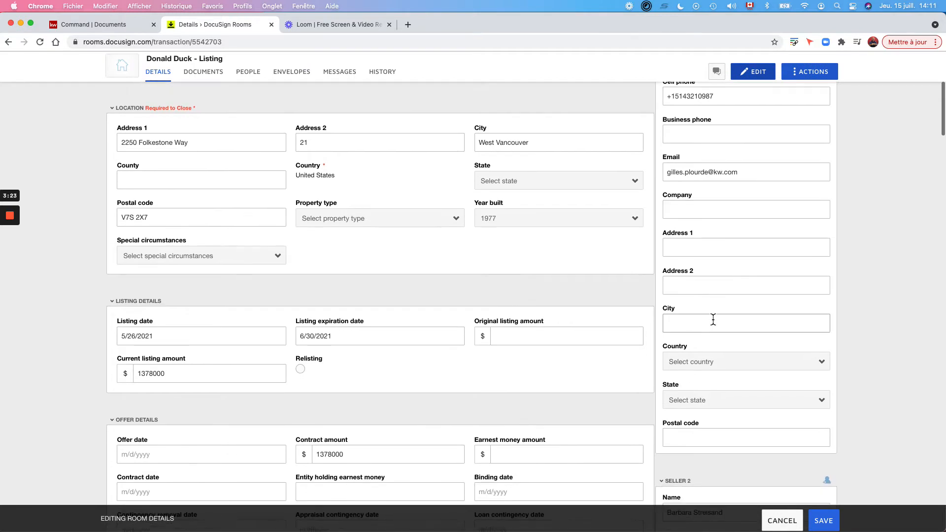
{"action": "scroll", "coordinate": [712, 320], "scroll_direction": "up", "scroll_amount": 5}
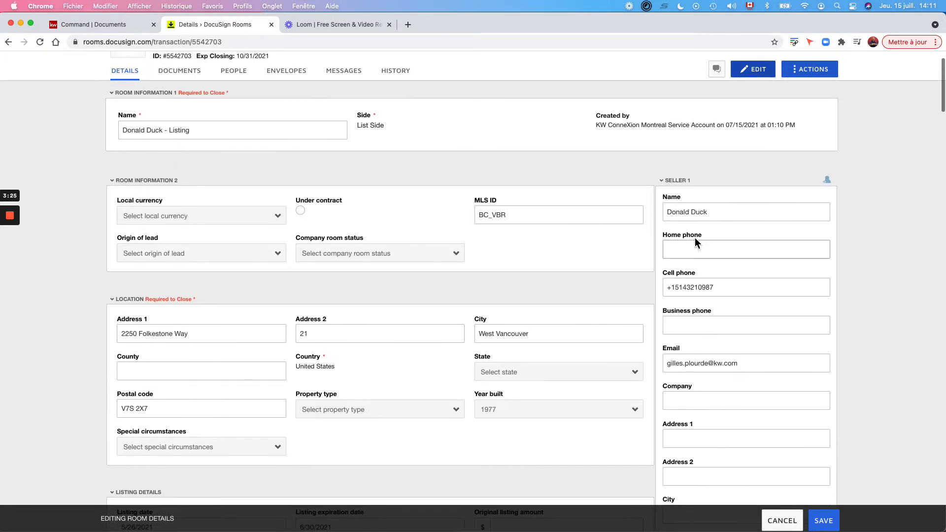
{"action": "left_click", "coordinate": [689, 248]}
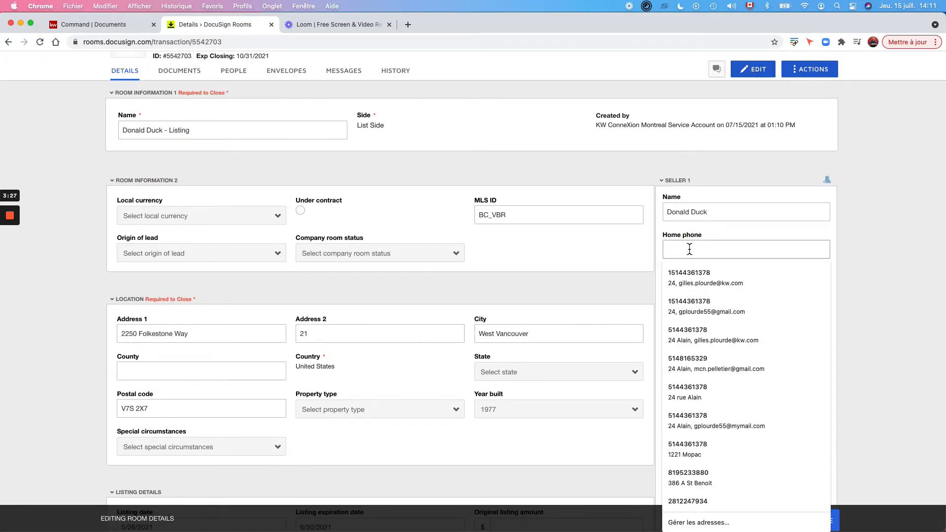
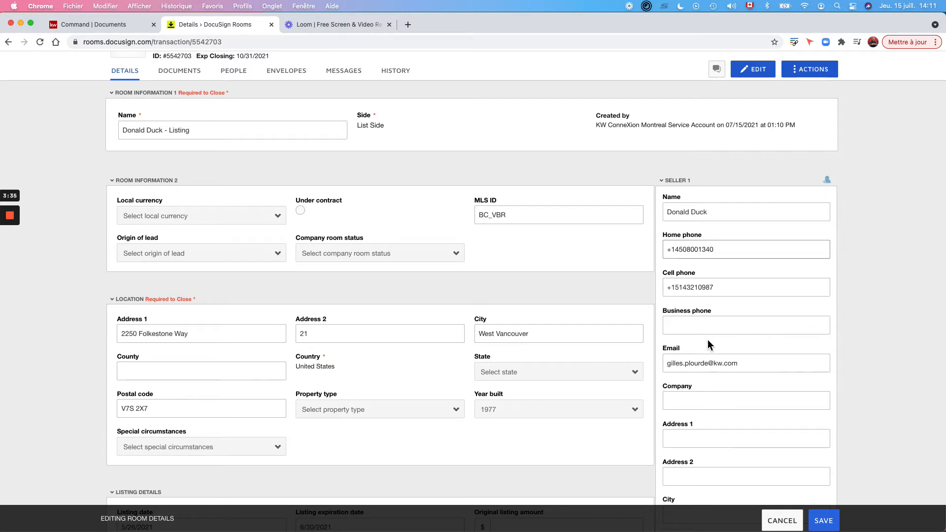
{"action": "scroll", "coordinate": [707, 340], "scroll_direction": "down", "scroll_amount": 6}
{"action": "scroll", "coordinate": [708, 339], "scroll_direction": "down", "scroll_amount": 20}
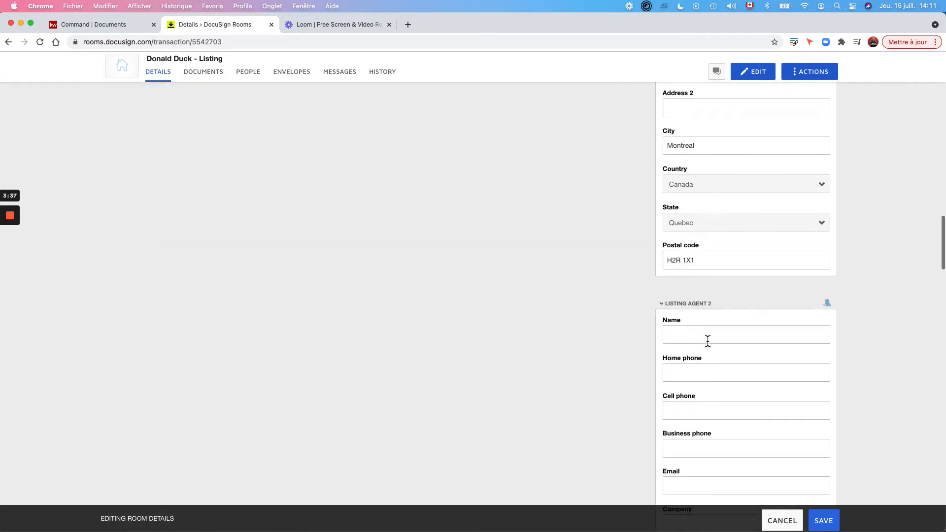
{"action": "scroll", "coordinate": [707, 340], "scroll_direction": "up", "scroll_amount": 1}
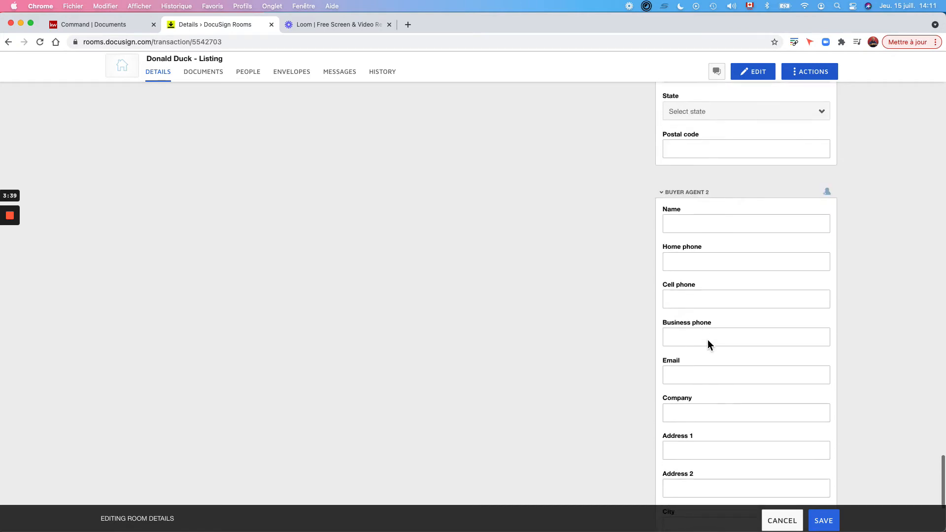
{"action": "scroll", "coordinate": [708, 339], "scroll_direction": "down", "scroll_amount": 5}
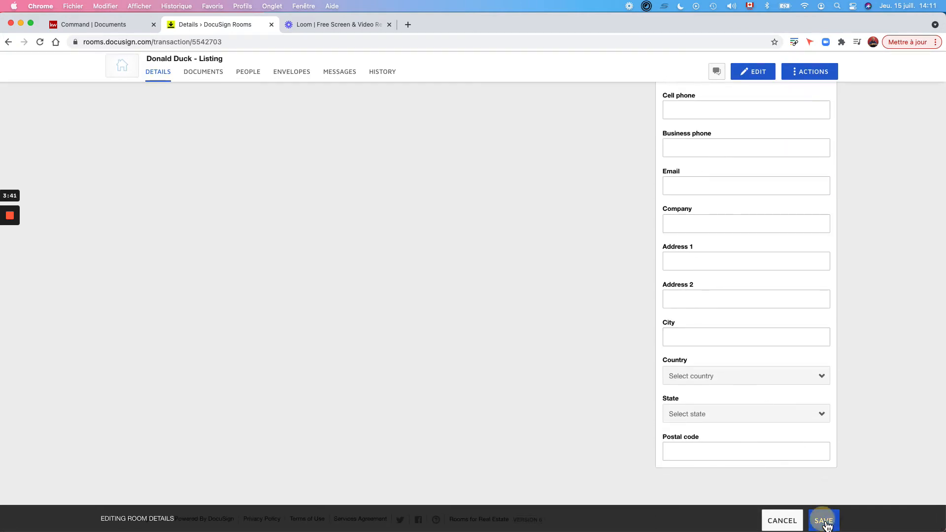
{"action": "left_click", "coordinate": [821, 520]}
{"action": "scroll", "coordinate": [408, 275], "scroll_direction": "down", "scroll_amount": 10}
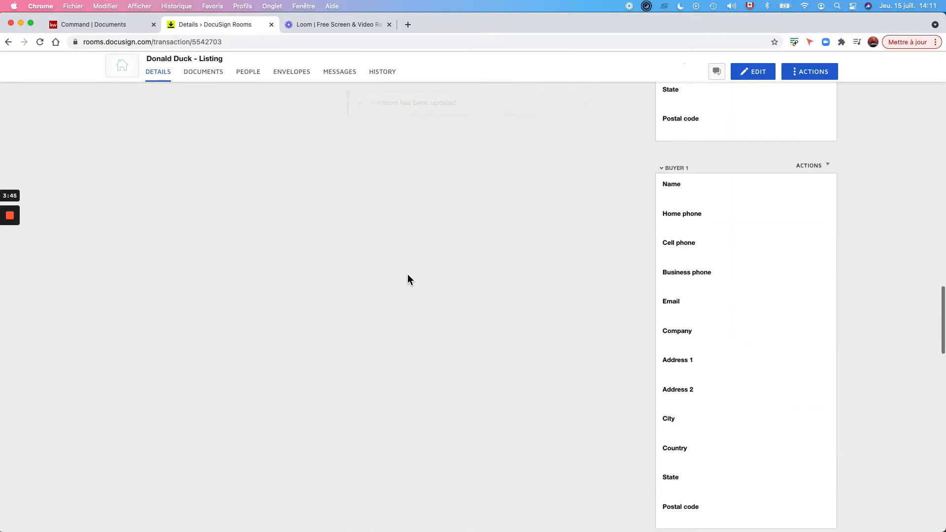
{"action": "scroll", "coordinate": [407, 273], "scroll_direction": "up", "scroll_amount": 15}
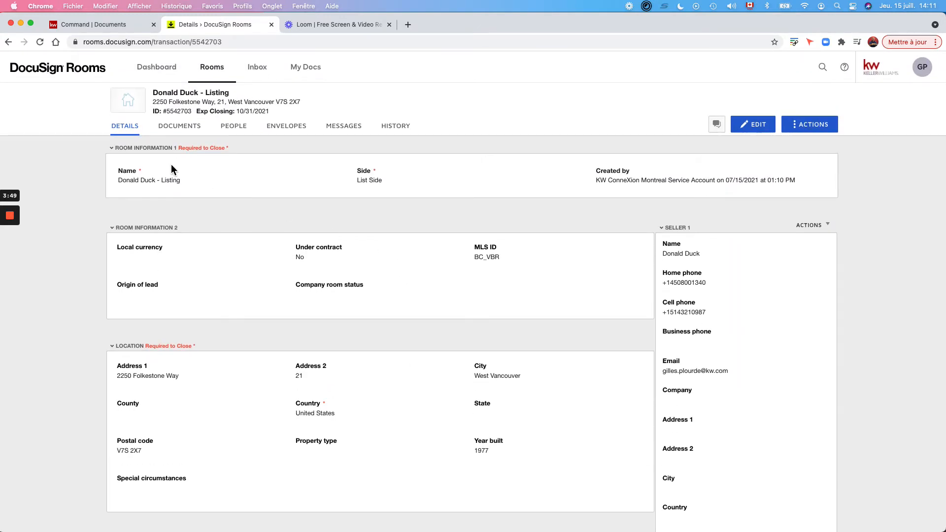
Open the DOCUMENTS tab and preview the ADD document sources without adding anything.
{"action": "left_click", "coordinate": [178, 129]}
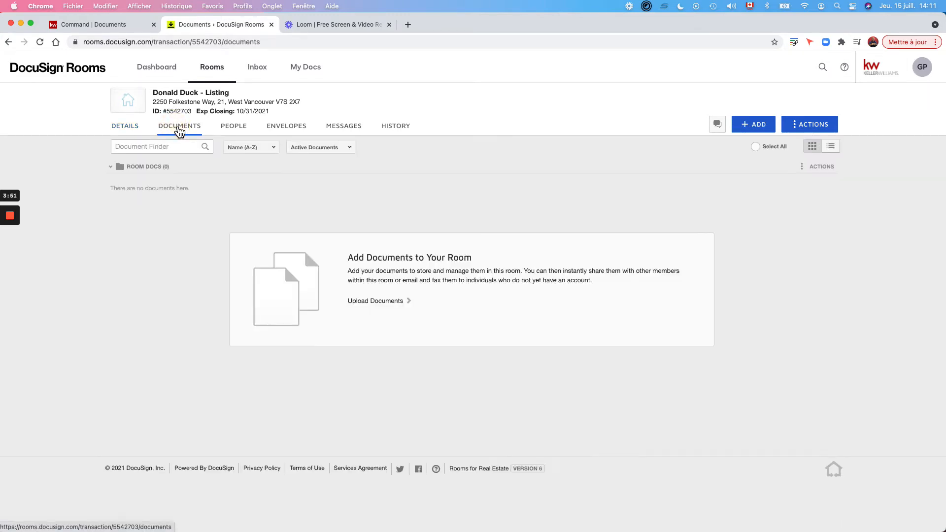
{"action": "left_click", "coordinate": [761, 126]}
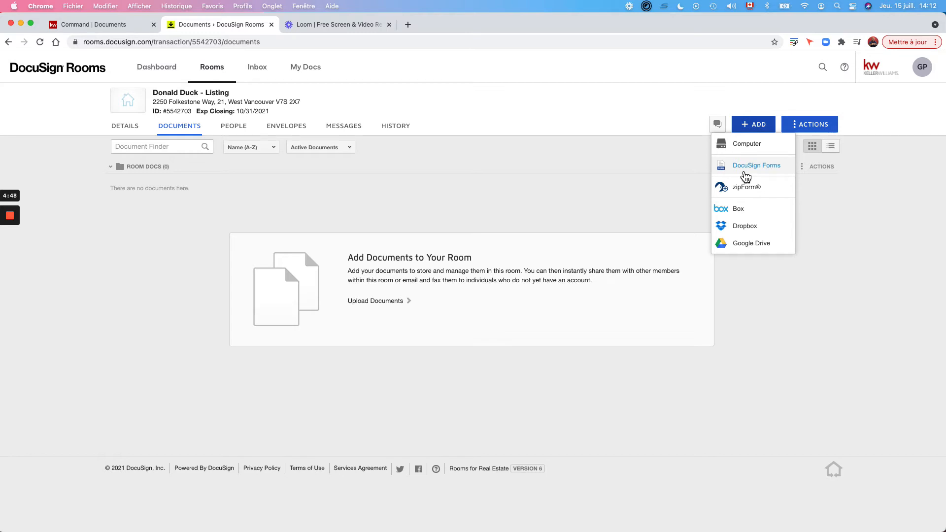
{"action": "left_click", "coordinate": [329, 199]}
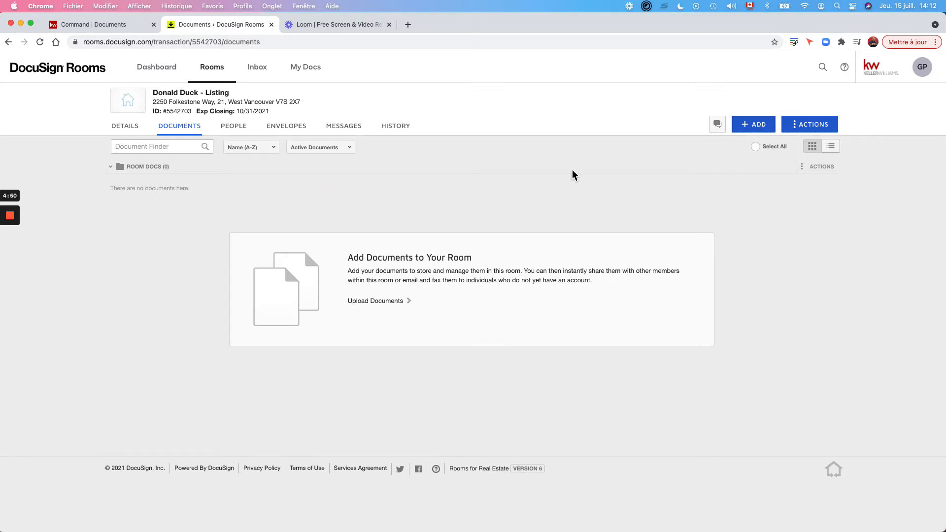
{"action": "left_click", "coordinate": [761, 124]}
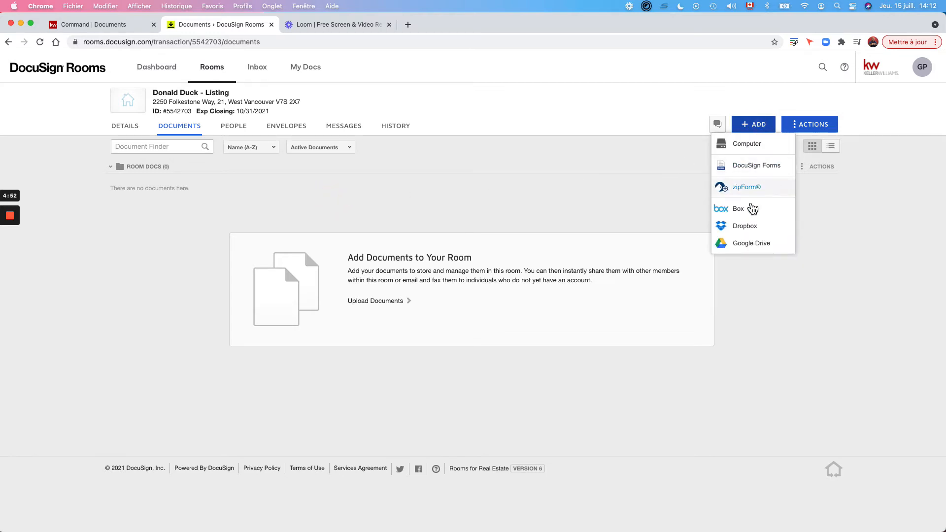
{"action": "left_click", "coordinate": [657, 112]}
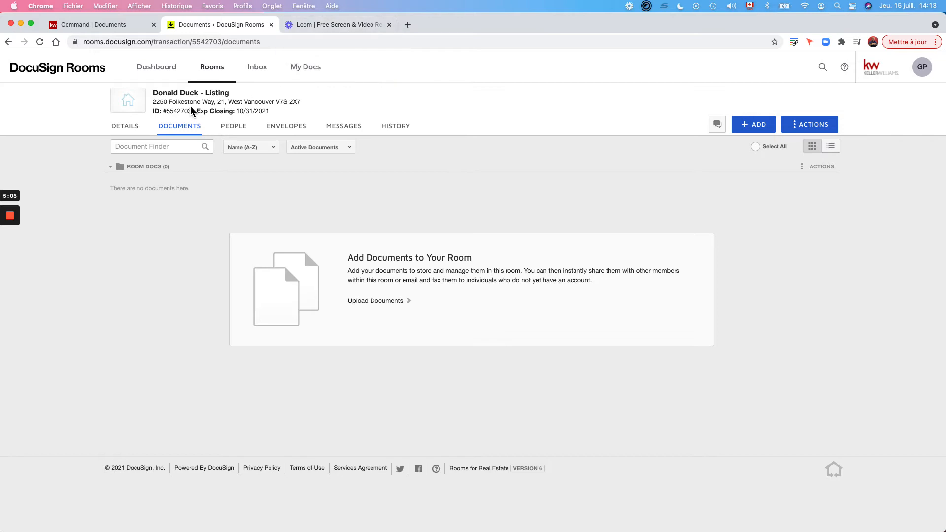
Highlight the room's 'ID: #…' number shown under the room name.
{"action": "left_click", "coordinate": [171, 111]}
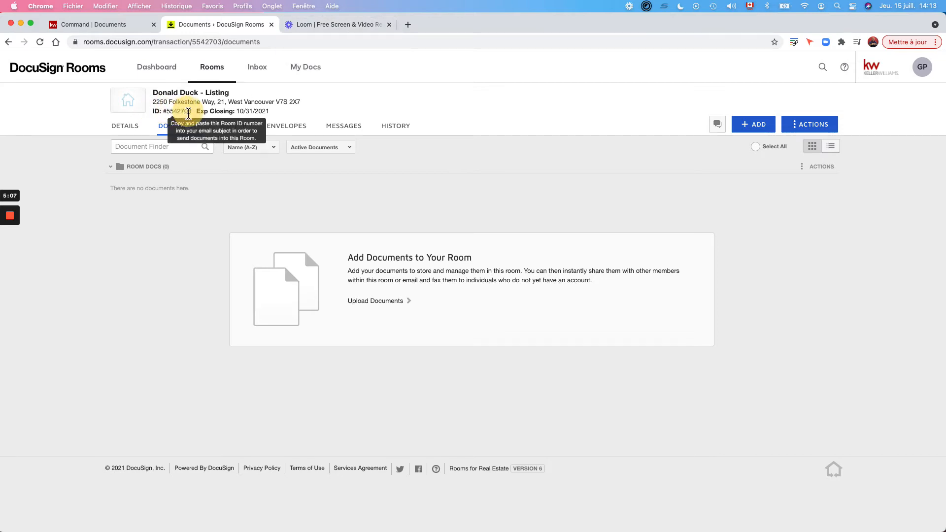
{"action": "left_click", "coordinate": [154, 113]}
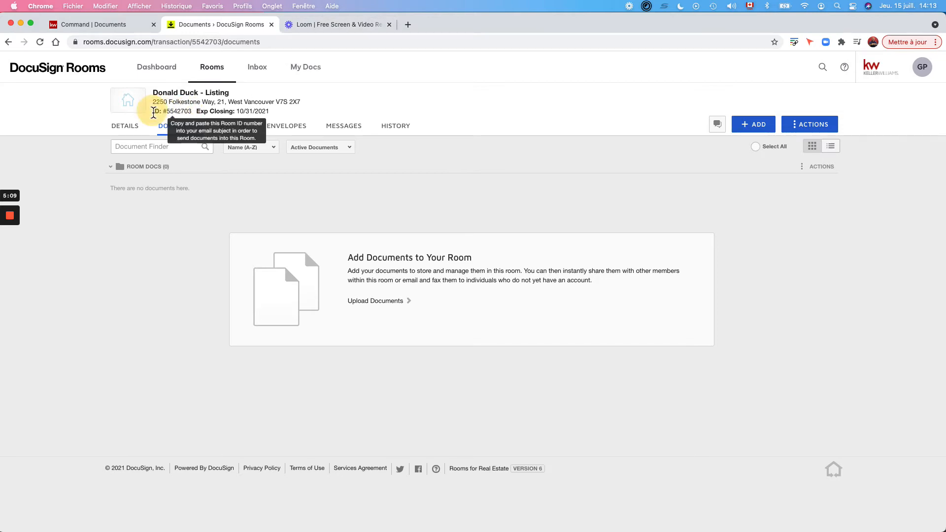
{"action": "left_click_drag", "start_coordinate": [155, 113], "coordinate": [195, 116]}
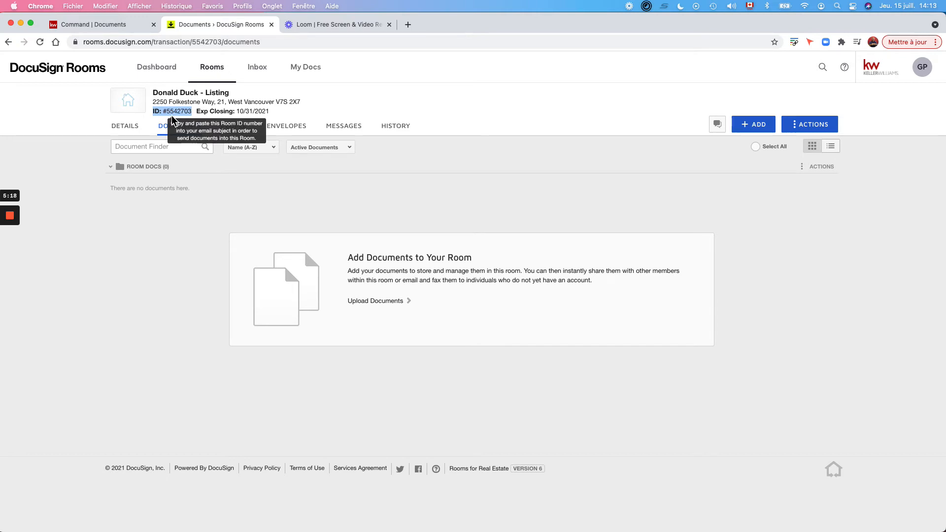
{"action": "left_click", "coordinate": [321, 25]}
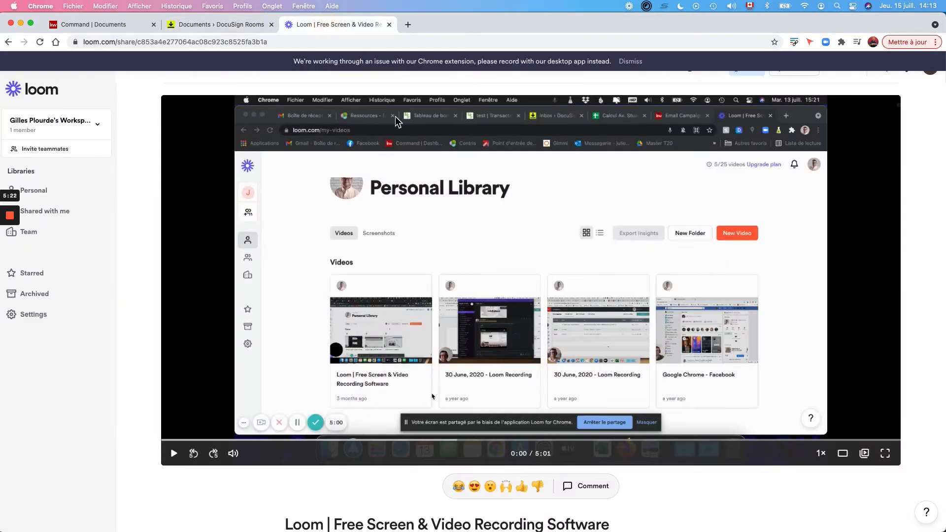
{"action": "left_click", "coordinate": [174, 453]}
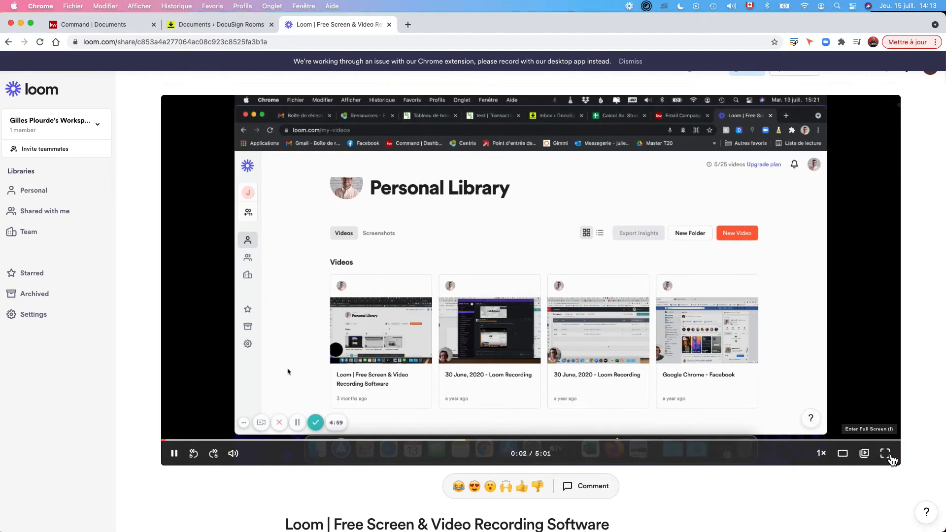
{"action": "key", "text": "f"}
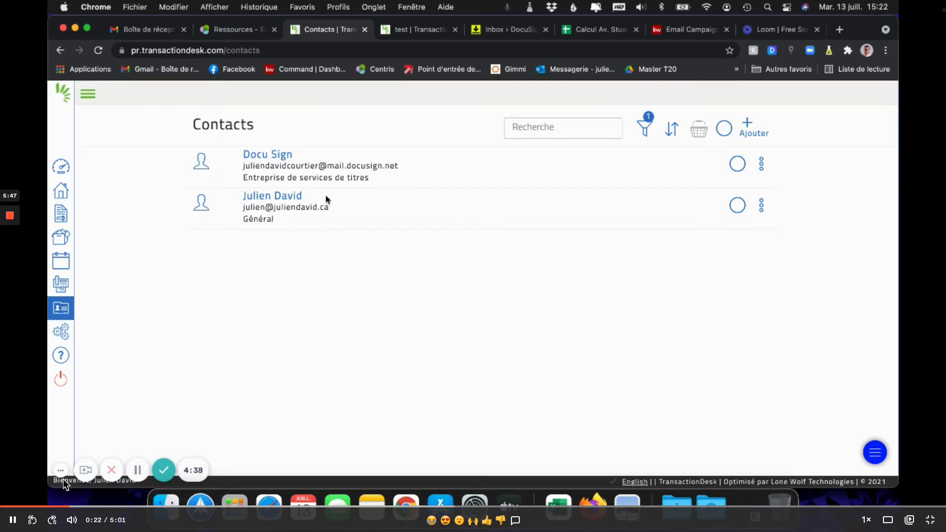
{"action": "left_click", "coordinate": [142, 475]}
{"action": "left_click", "coordinate": [140, 471]}
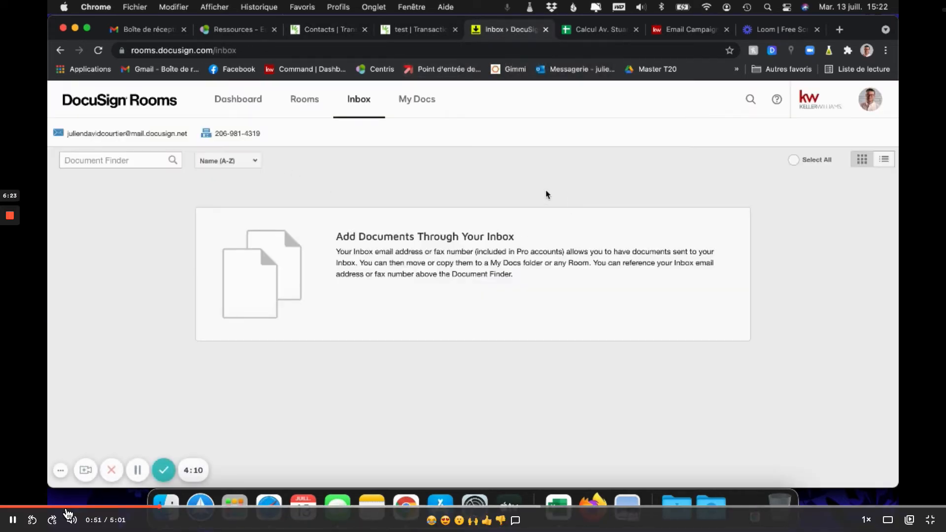
{"action": "left_click", "coordinate": [139, 475]}
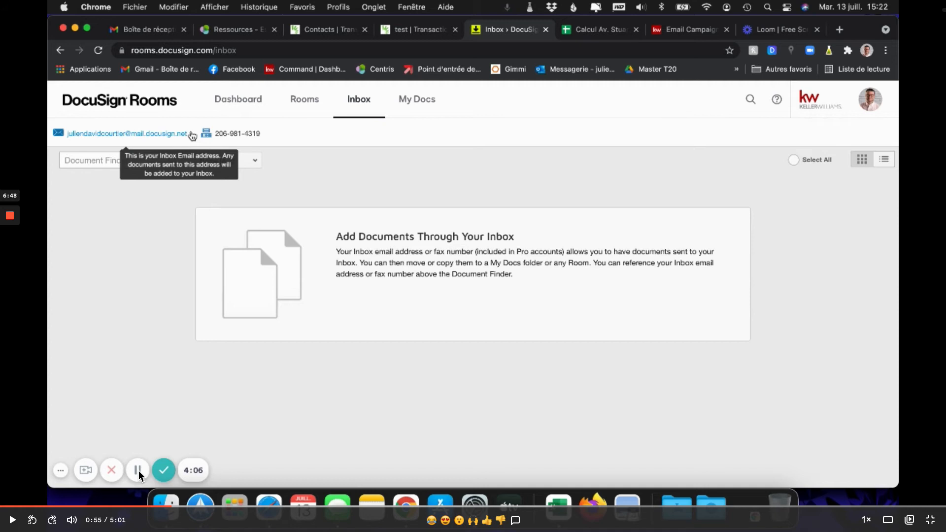
{"action": "left_click", "coordinate": [139, 474]}
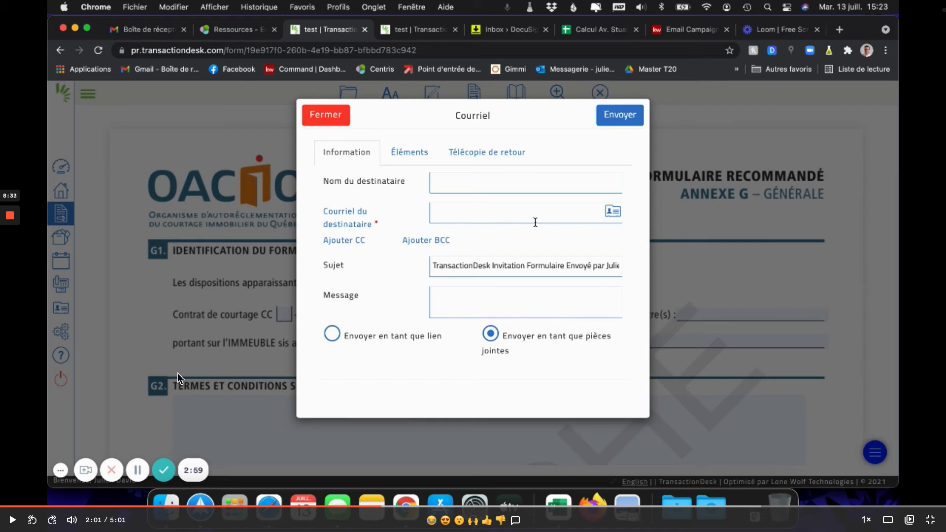
Resume the Loom video until the 'Successfully moved document' message appears.
{"action": "left_click", "coordinate": [140, 475]}
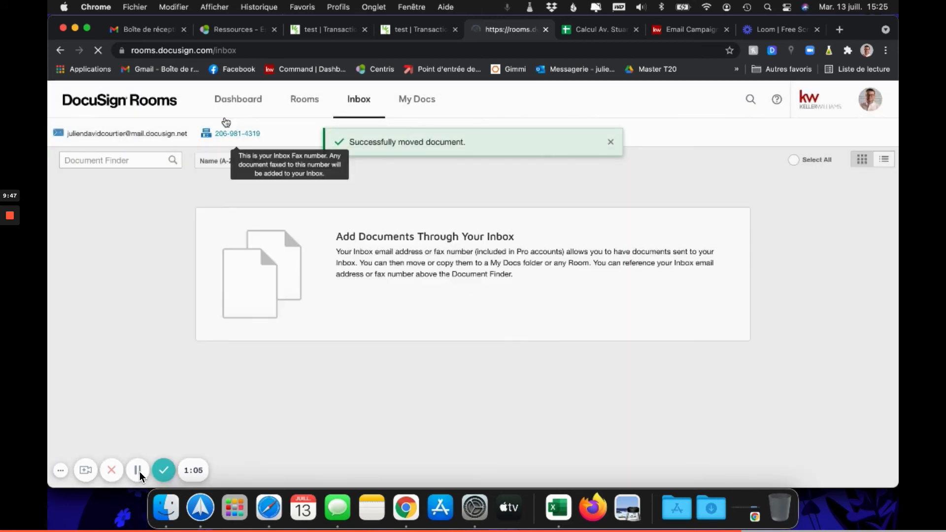
Select the Annexe G document in the test room's documents and create an envelope from it.
{"action": "left_click", "coordinate": [140, 471]}
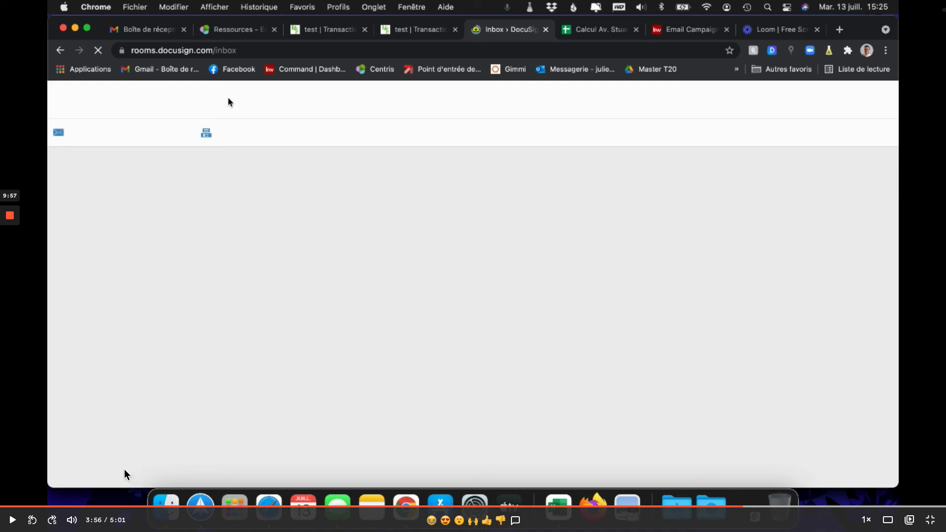
{"action": "left_click", "coordinate": [131, 462]}
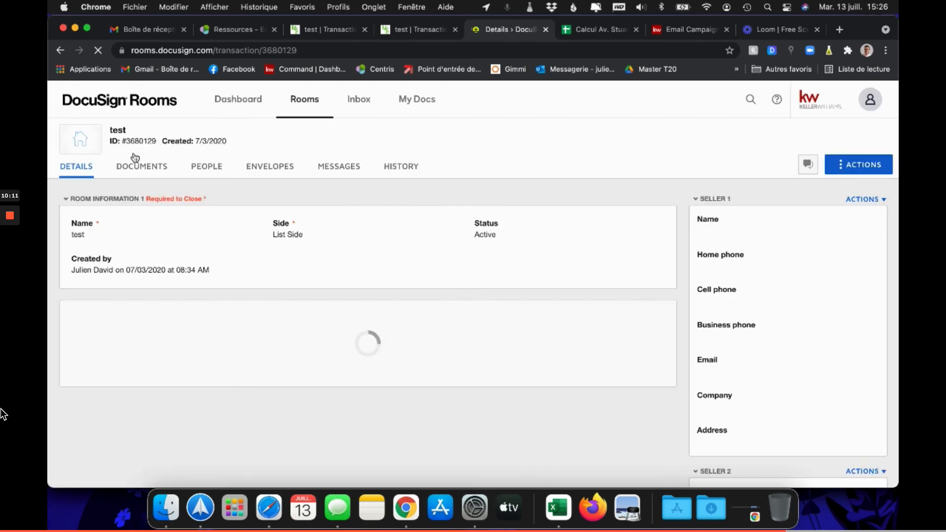
{"action": "left_click", "coordinate": [131, 170]}
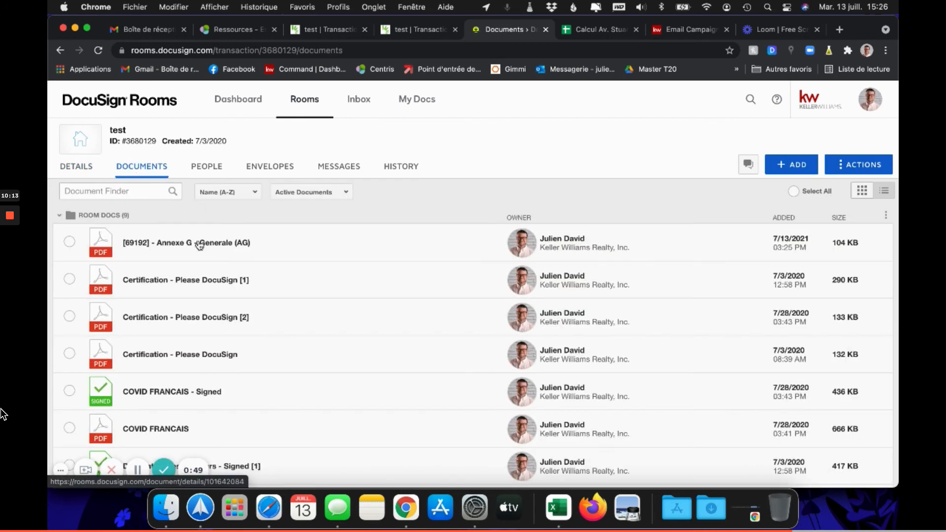
{"action": "scroll", "coordinate": [319, 414], "scroll_direction": "down", "scroll_amount": 5}
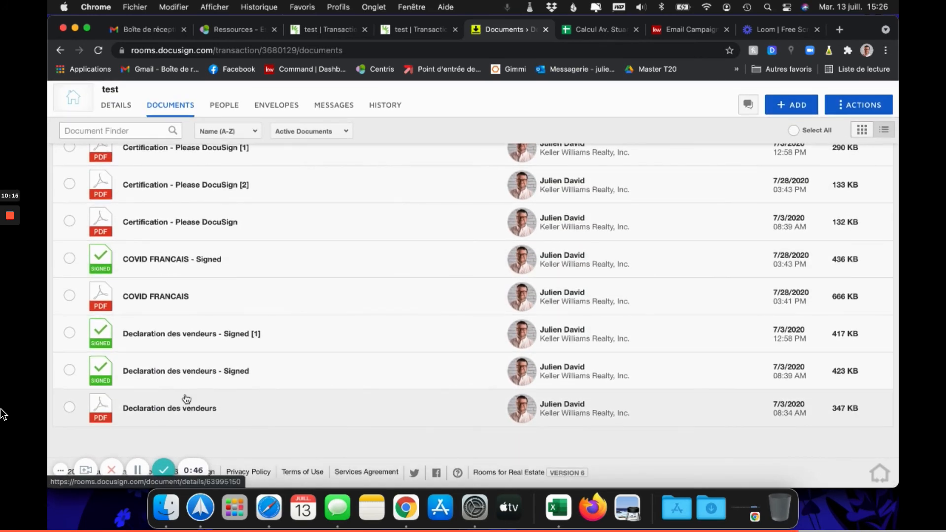
{"action": "scroll", "coordinate": [183, 396], "scroll_direction": "up", "scroll_amount": 5}
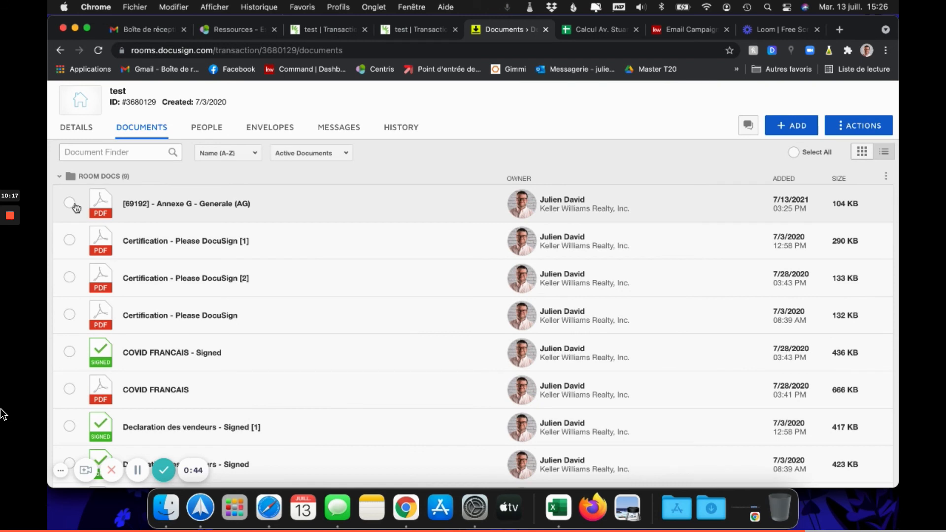
{"action": "left_click", "coordinate": [75, 204]}
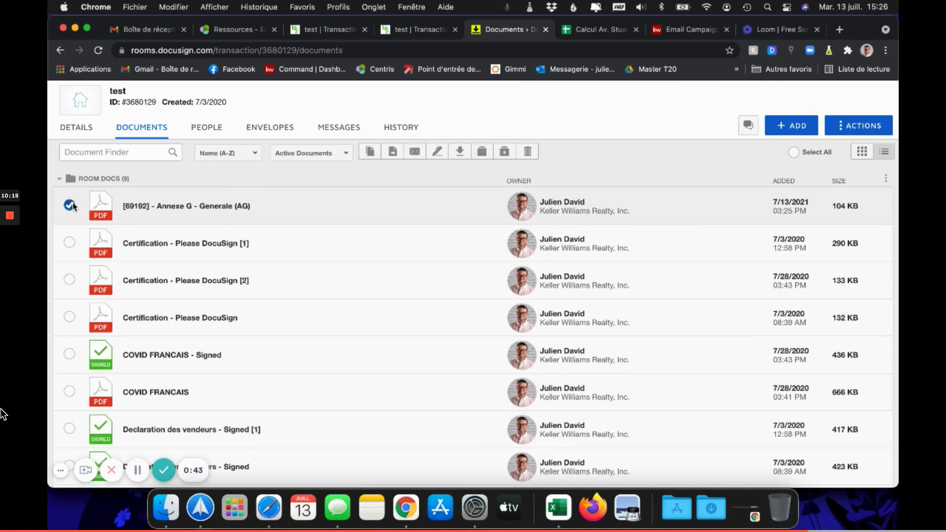
{"action": "left_click", "coordinate": [437, 151]}
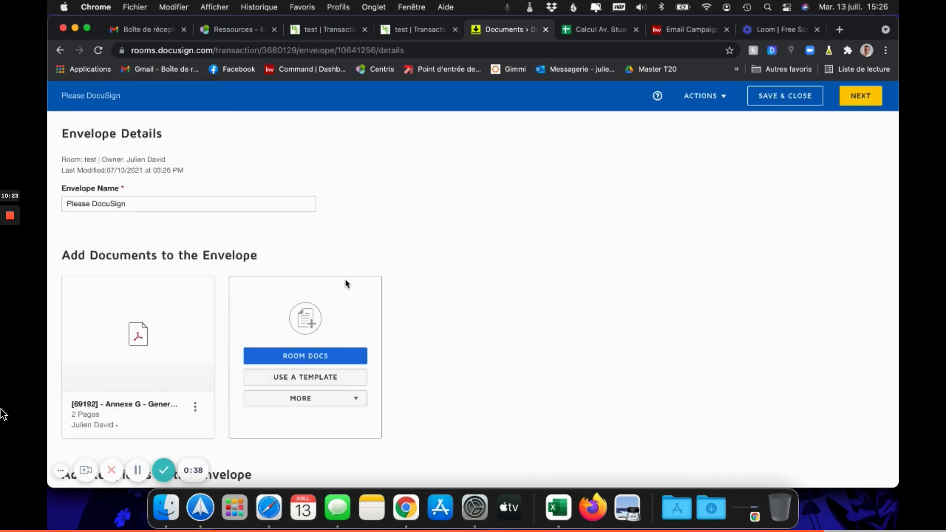
Add the room's Agent Owner participant as the sole envelope recipient and proceed to fields.
{"action": "scroll", "coordinate": [295, 345], "scroll_direction": "down", "scroll_amount": 5}
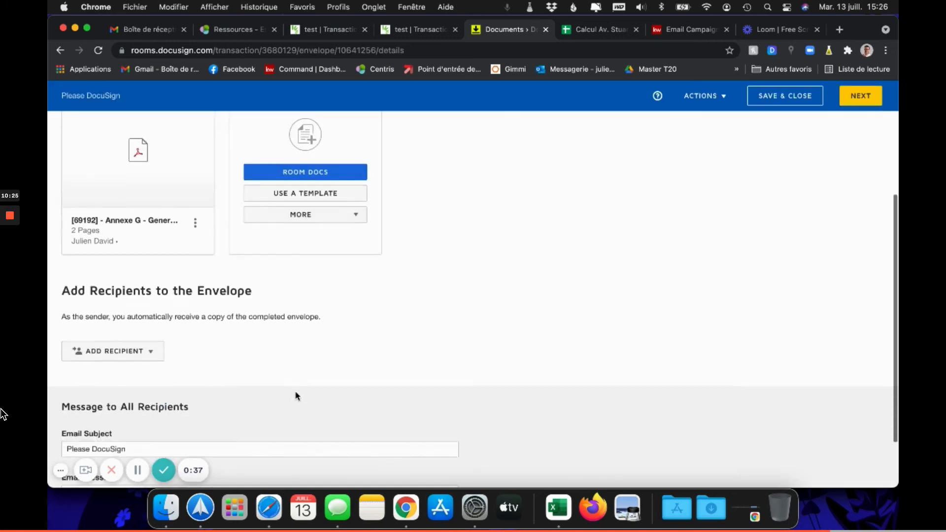
{"action": "left_click", "coordinate": [119, 326]}
{"action": "left_click", "coordinate": [119, 349]}
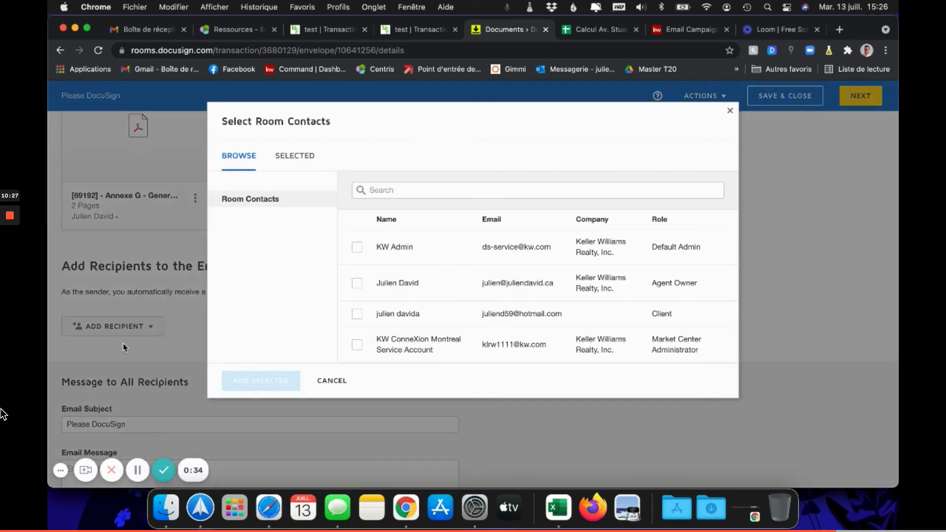
{"action": "left_click", "coordinate": [355, 316]}
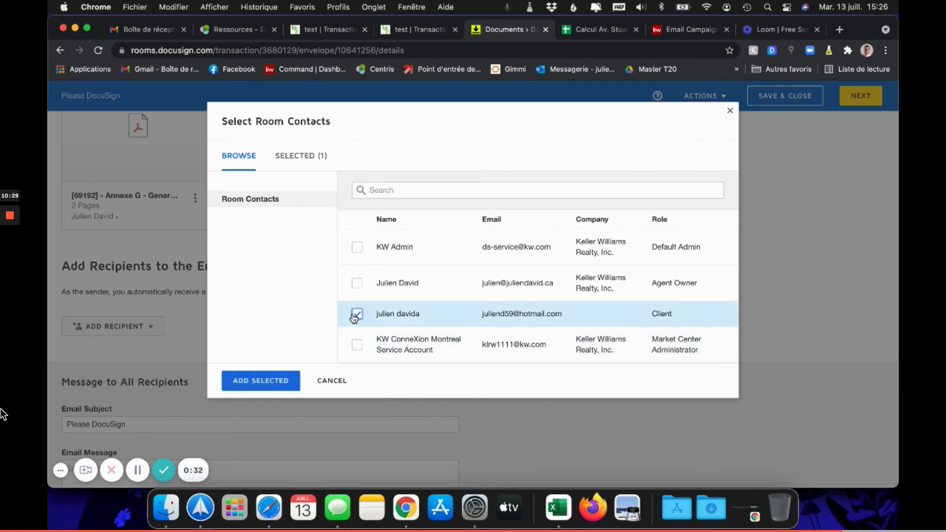
{"action": "left_click", "coordinate": [357, 283]}
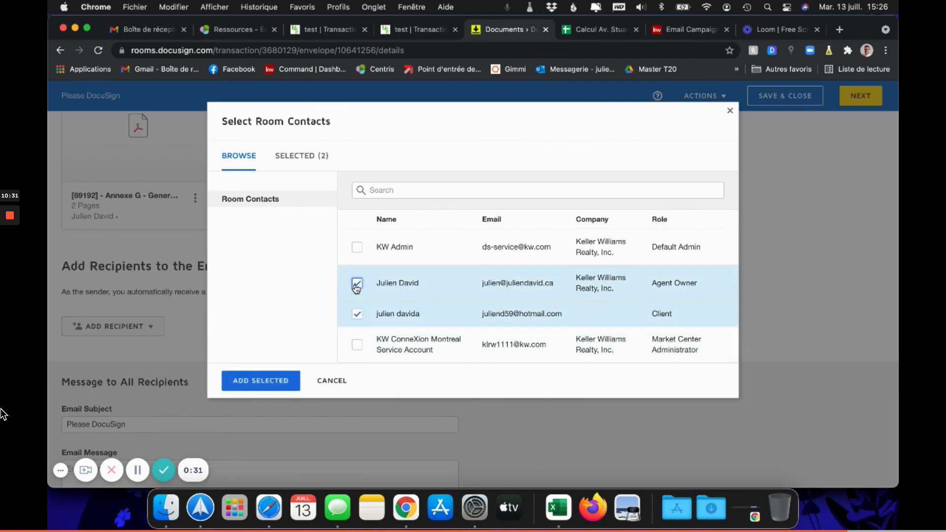
{"action": "left_click", "coordinate": [357, 313]}
{"action": "left_click", "coordinate": [261, 380]}
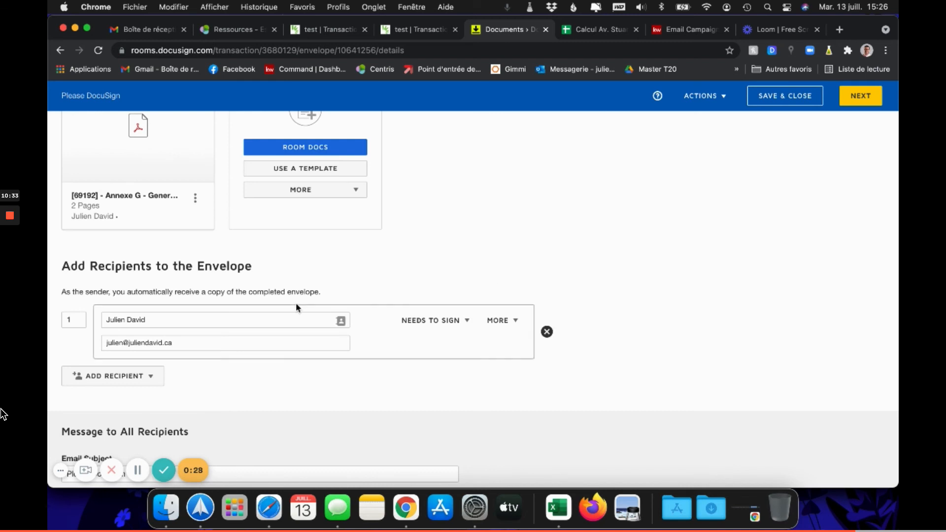
{"action": "left_click", "coordinate": [860, 95]}
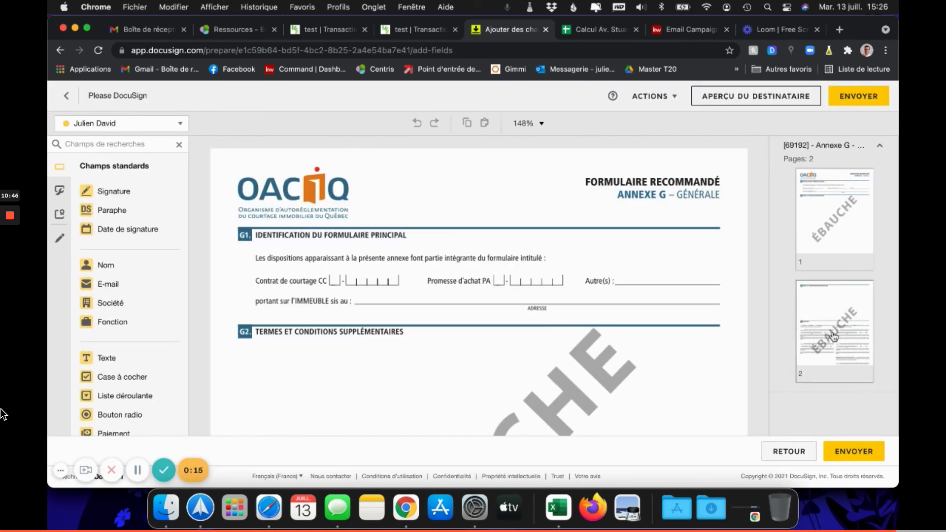
Place a signature field on page 2's SIGNATURE 1 line and send the envelope.
{"action": "left_click", "coordinate": [830, 333]}
{"action": "scroll", "coordinate": [364, 348], "scroll_direction": "down", "scroll_amount": 1}
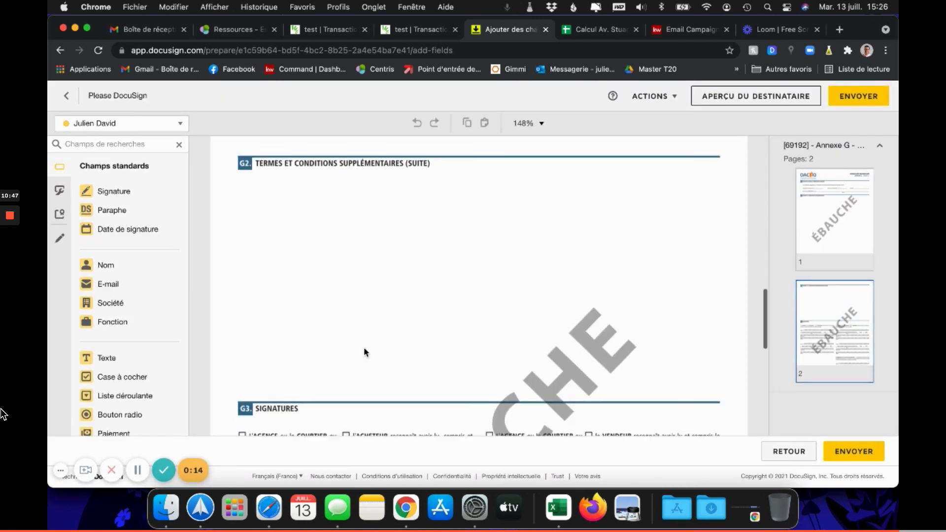
{"action": "scroll", "coordinate": [365, 349], "scroll_direction": "down", "scroll_amount": 5}
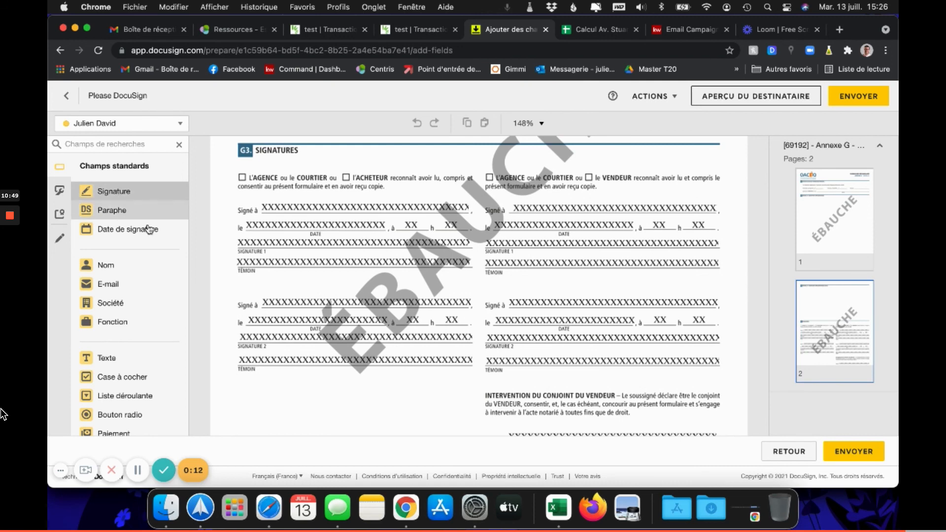
{"action": "left_click", "coordinate": [285, 246]}
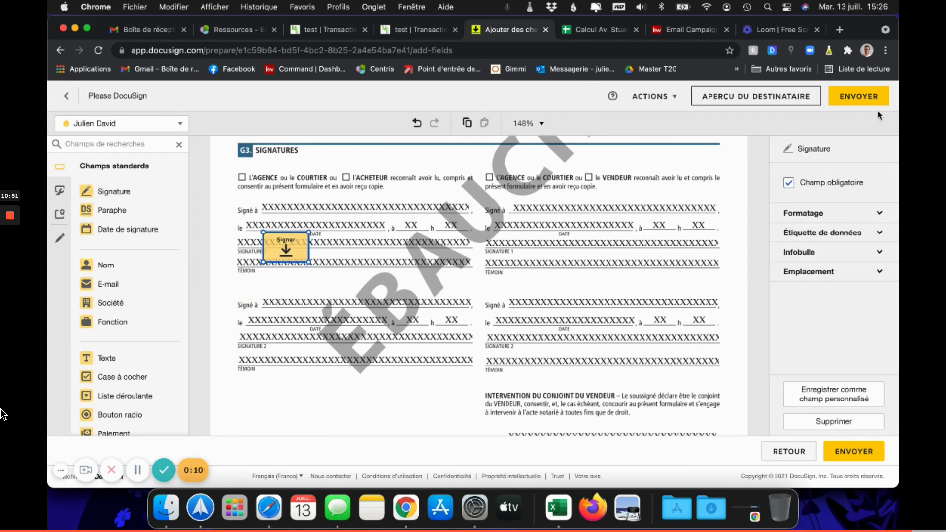
{"action": "left_click", "coordinate": [858, 97]}
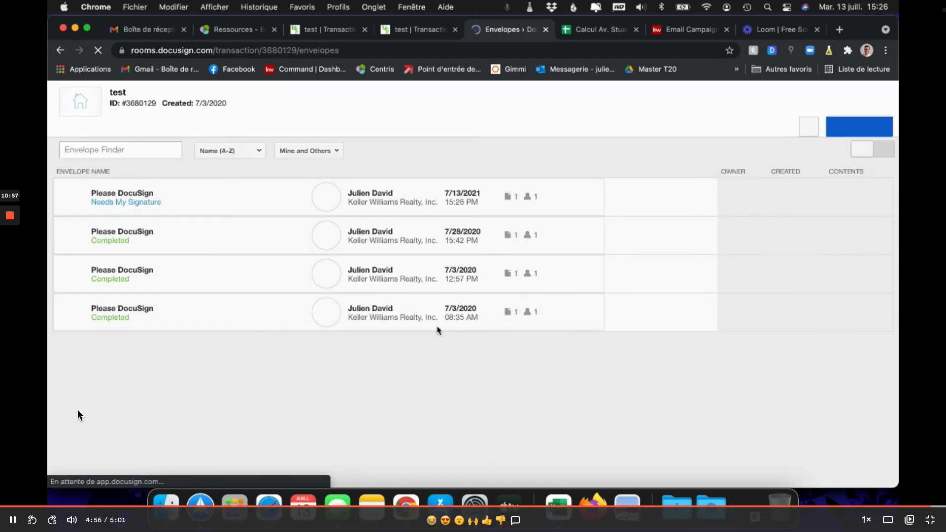
Pause the finished video, exit full screen, and return to the 'Command | Documents' tab.
{"action": "left_click", "coordinate": [138, 476]}
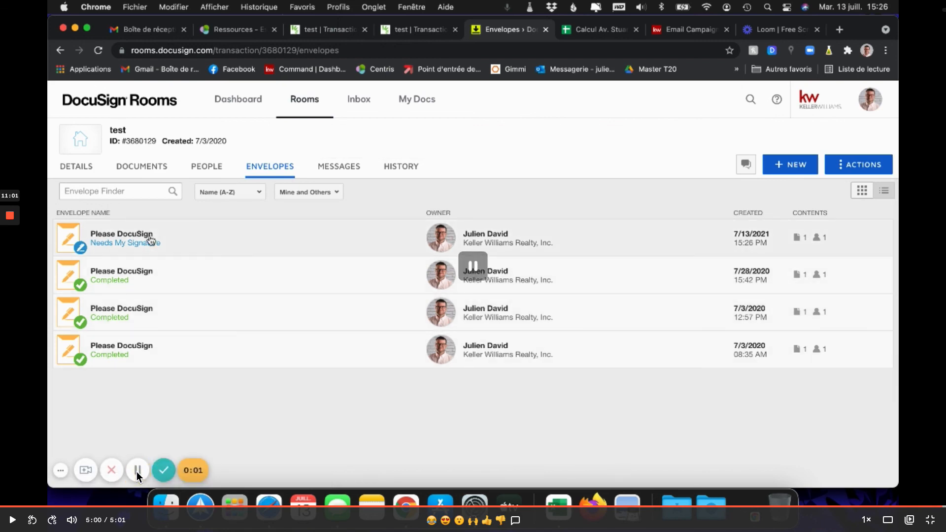
{"action": "key", "text": "Escape"}
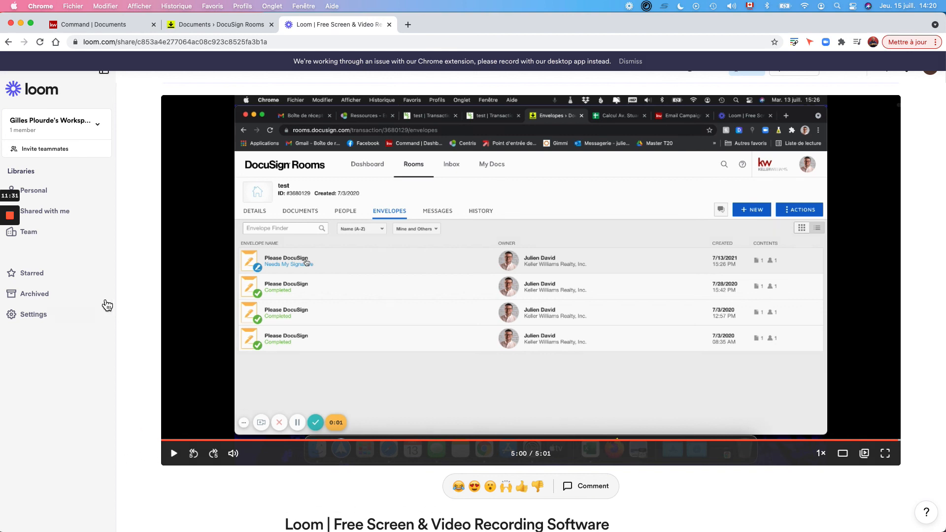
{"action": "mouse_move", "coordinate": [7, 206]}
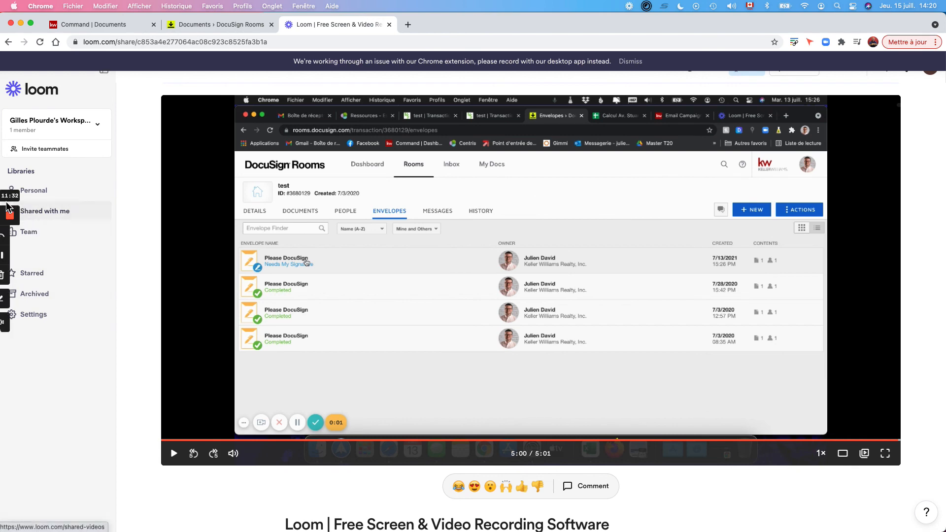
{"action": "left_click", "coordinate": [93, 23]}
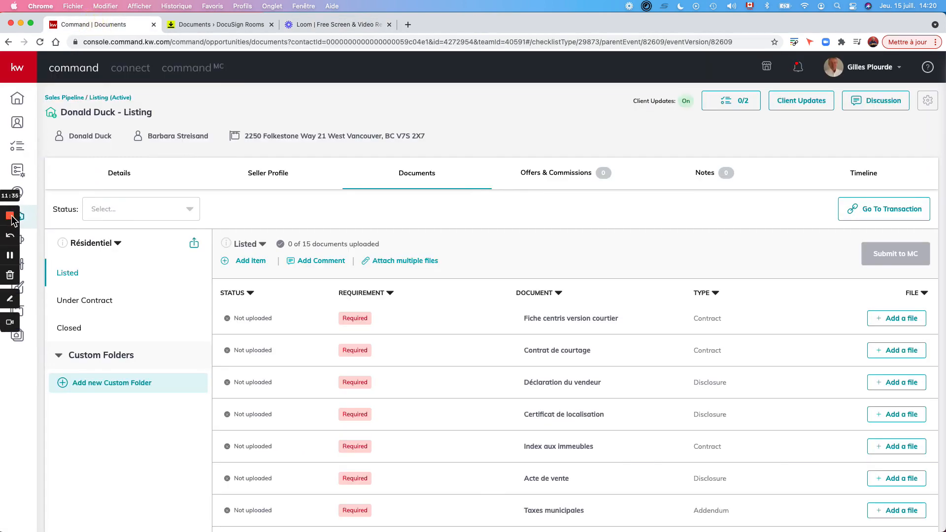